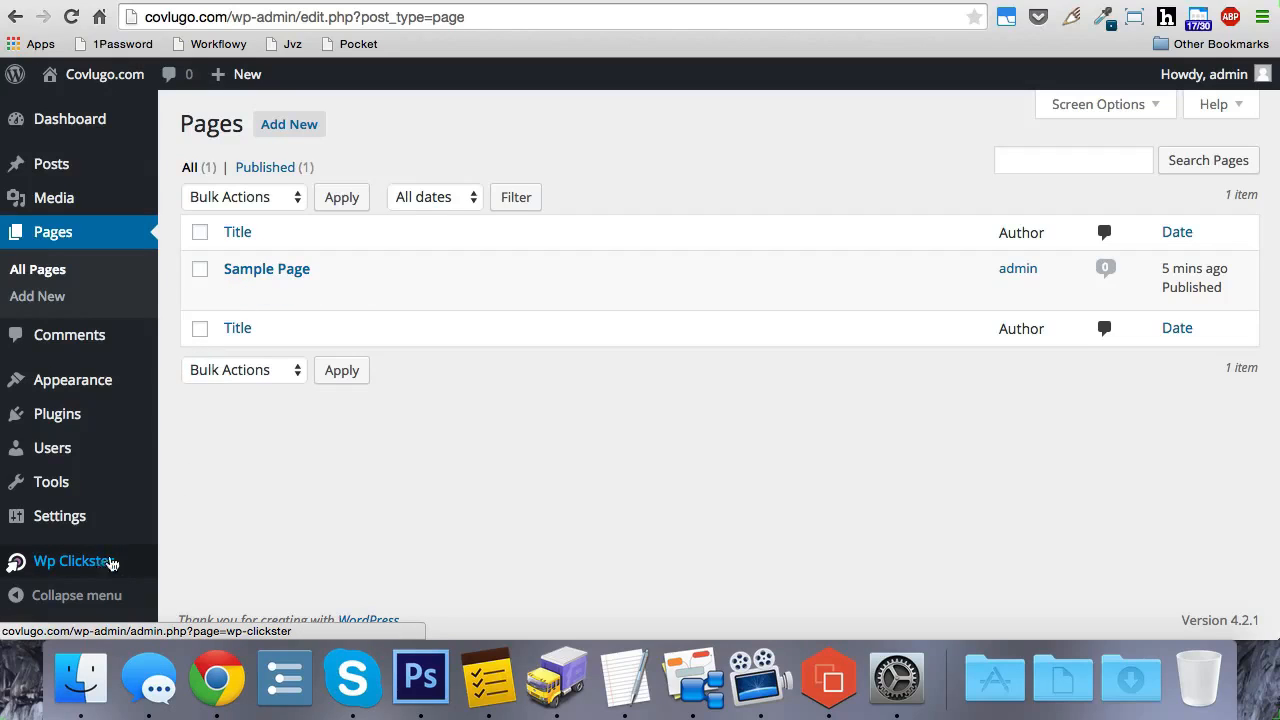
# Step: Open the Wp Clickster page and enable deleting all posts, all pages and all comments
pyautogui.click(100, 567)
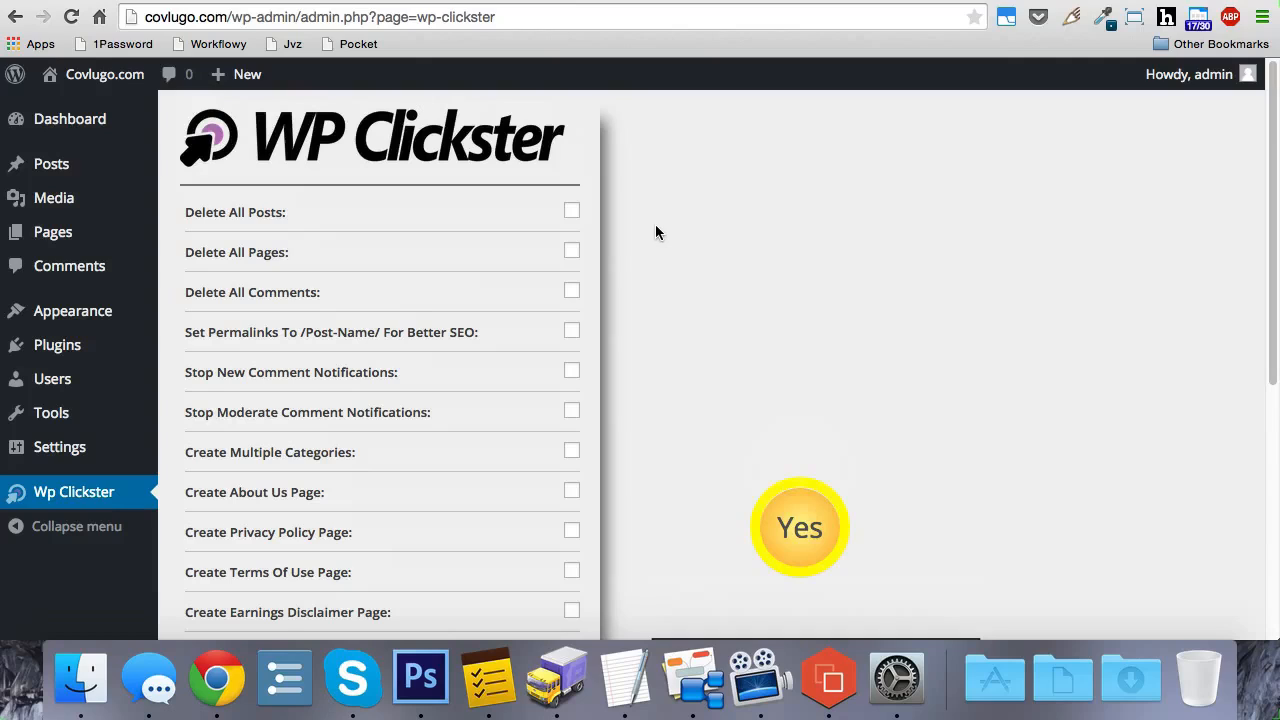
pyautogui.scroll(-1, 656, 226)
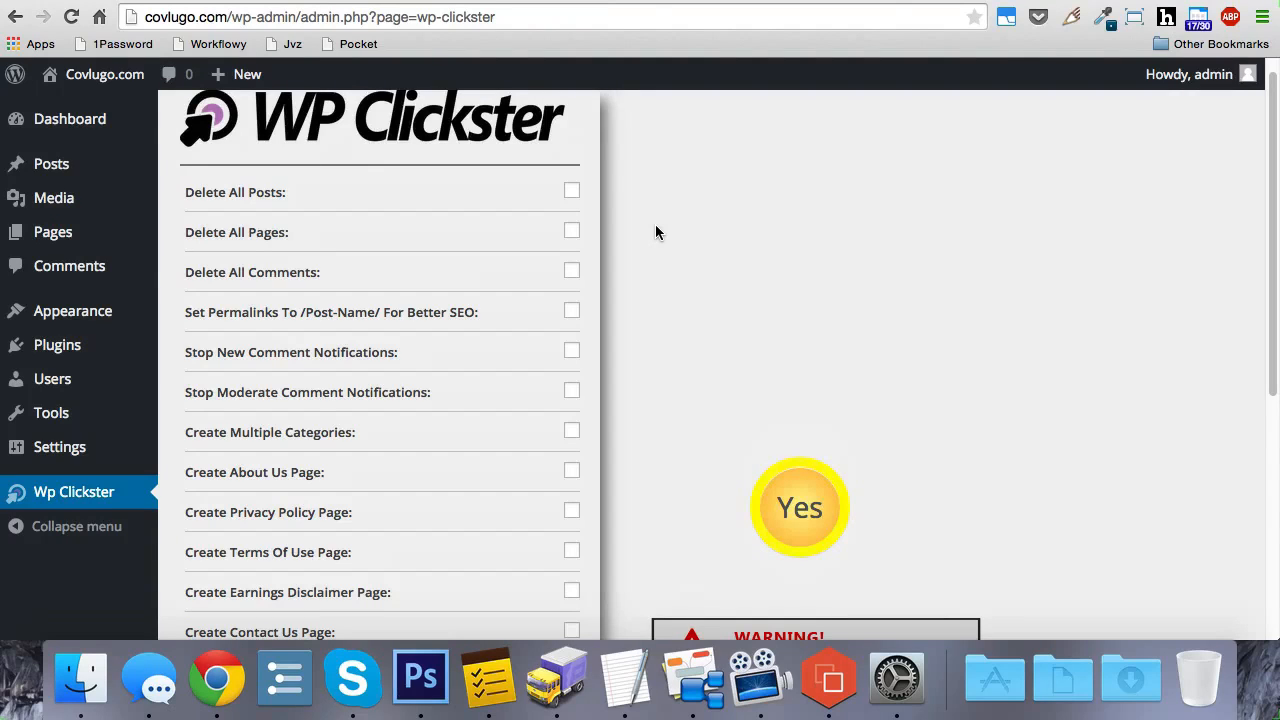
pyautogui.click(573, 196)
pyautogui.click(574, 236)
pyautogui.click(576, 272)
# Step: Enable setting permalinks to /Post-Name/ and stopping both the new comment and moderate comment notifications
pyautogui.scroll(-2, 636, 282)
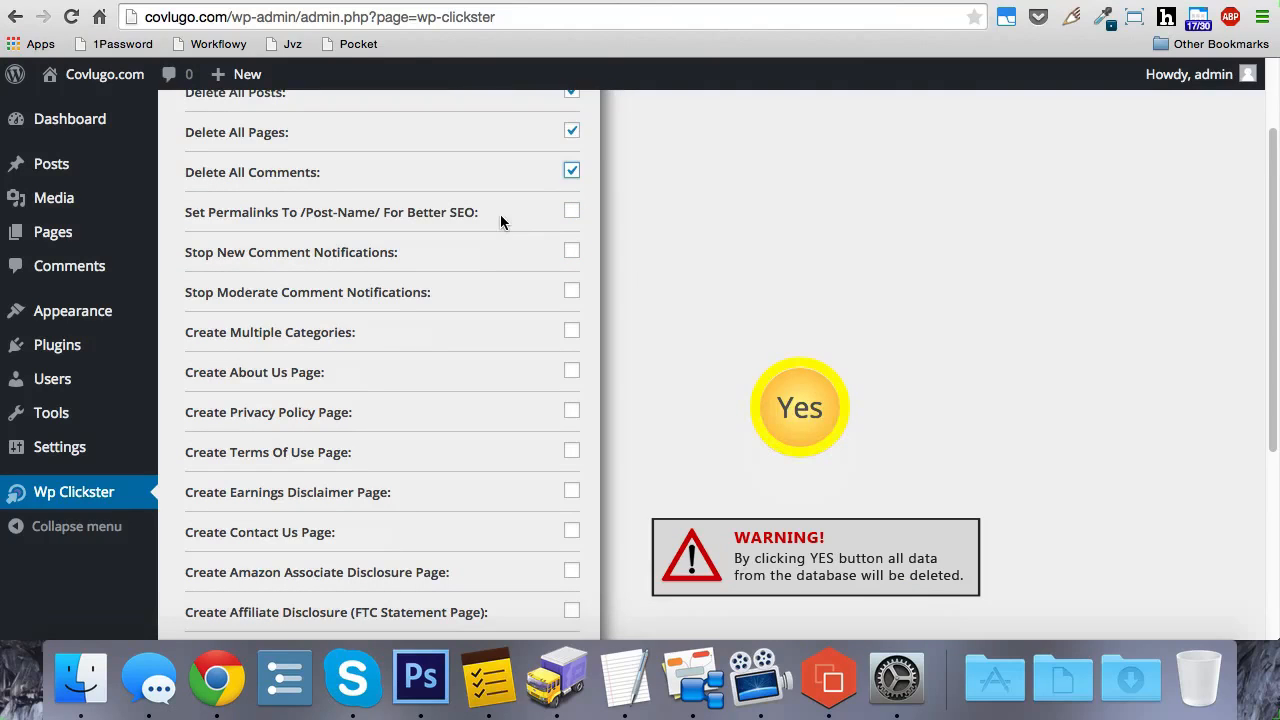
pyautogui.click(572, 214)
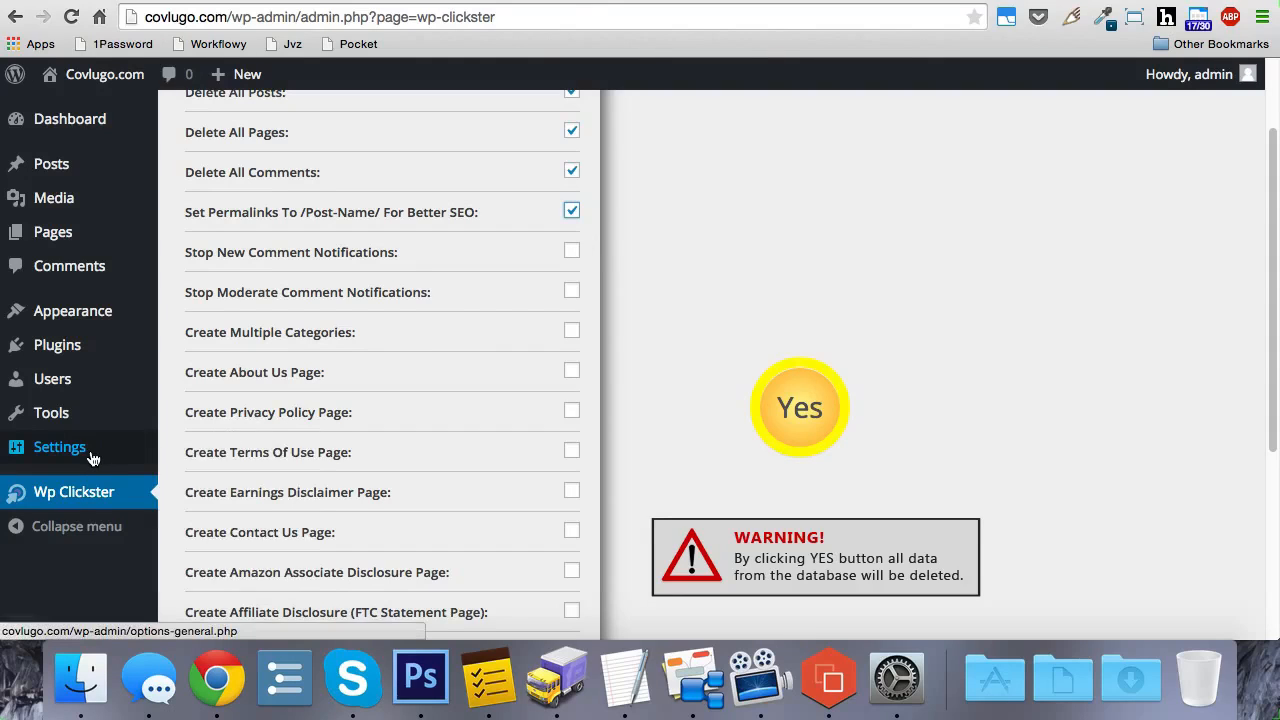
pyautogui.moveTo(94, 455)
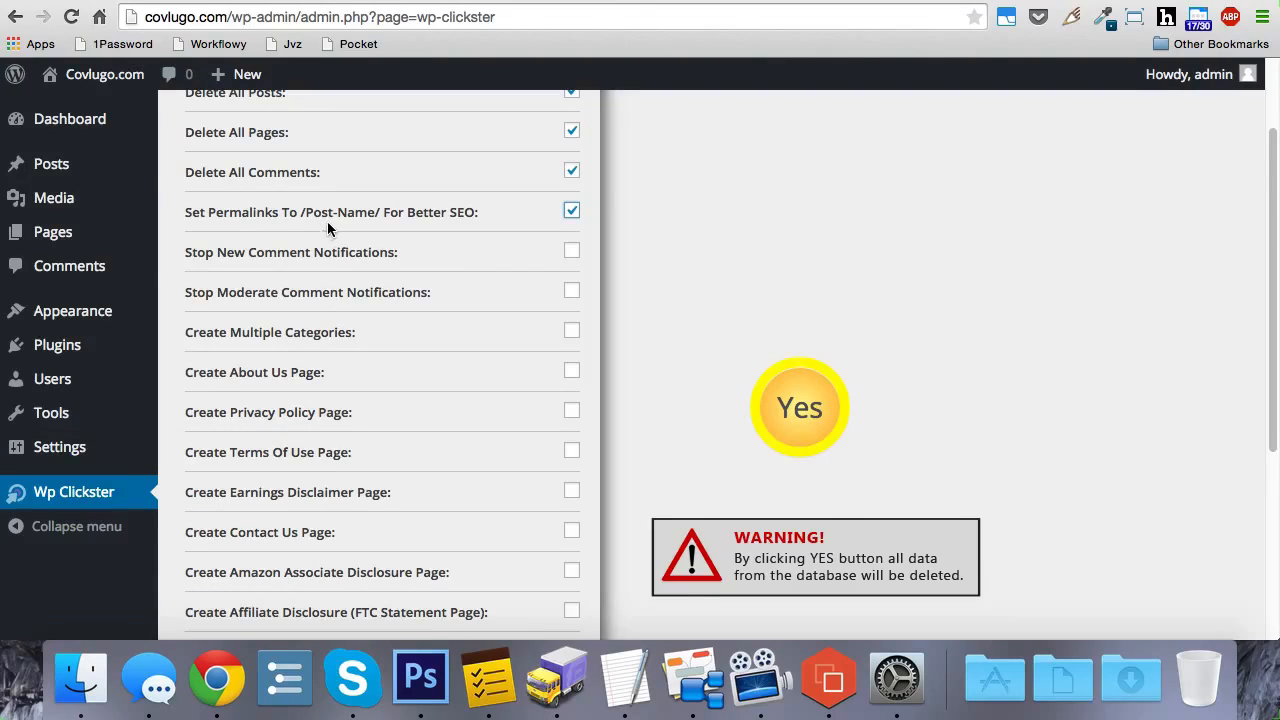
pyautogui.scroll(-1, 518, 252)
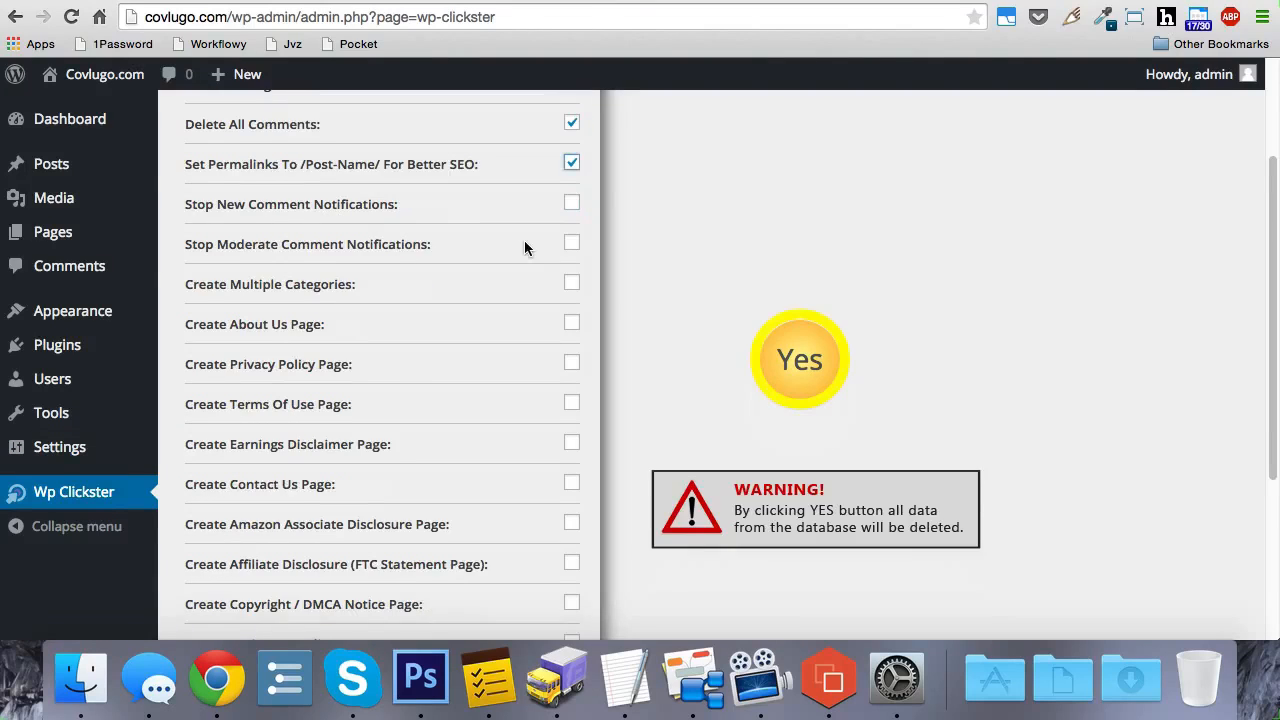
pyautogui.click(573, 201)
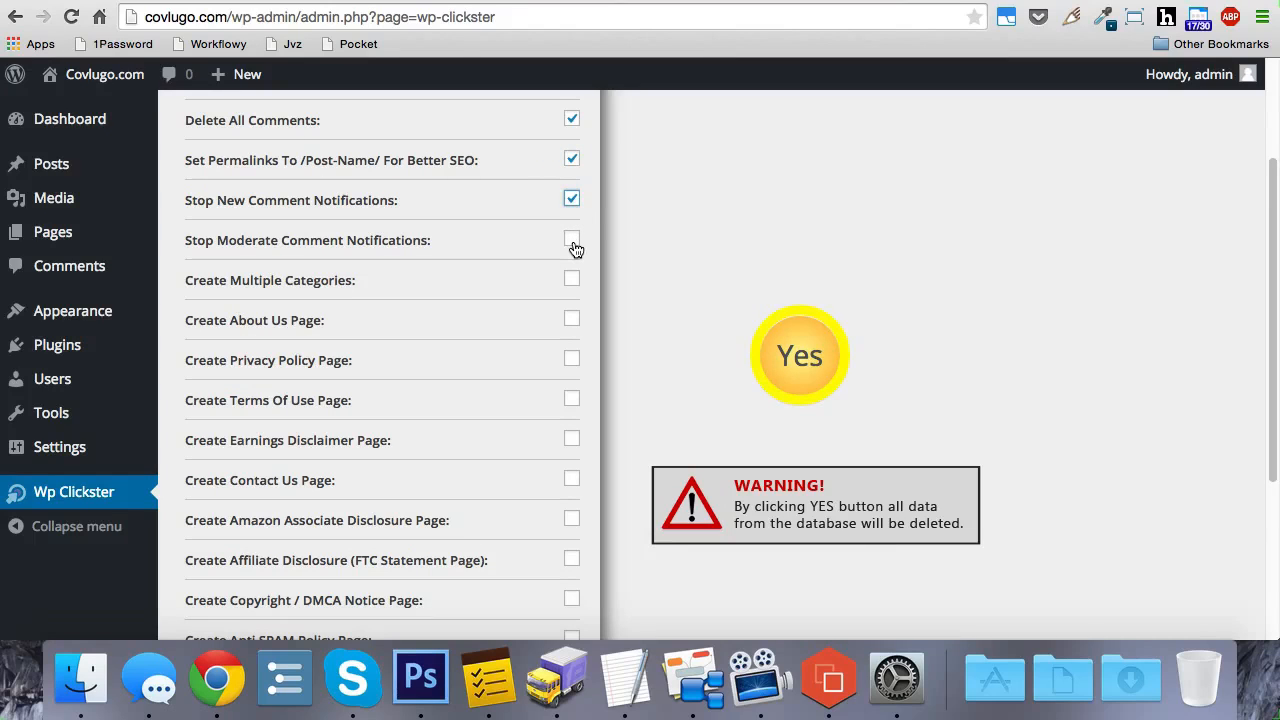
pyautogui.click(572, 242)
# Step: Enable creating multiple categories and enter "Category 1, Category 2, Dog Training, Baseball" as their names
pyautogui.click(571, 280)
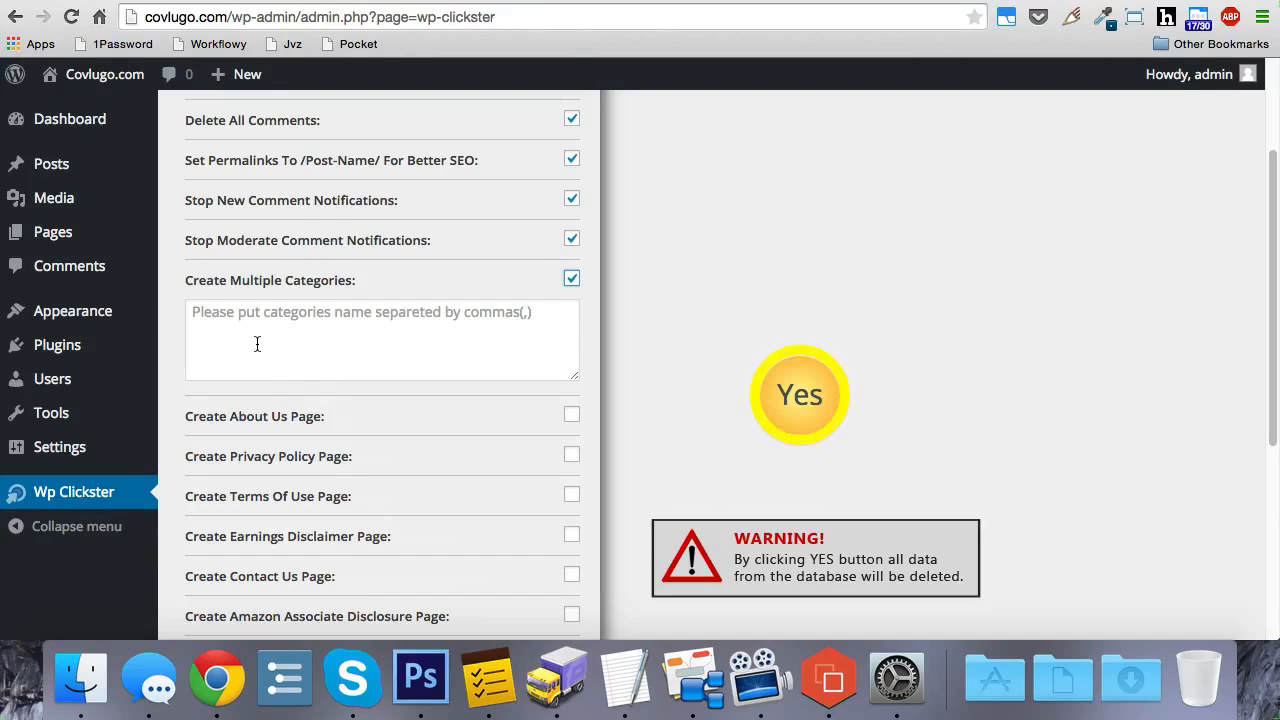
pyautogui.click(298, 334)
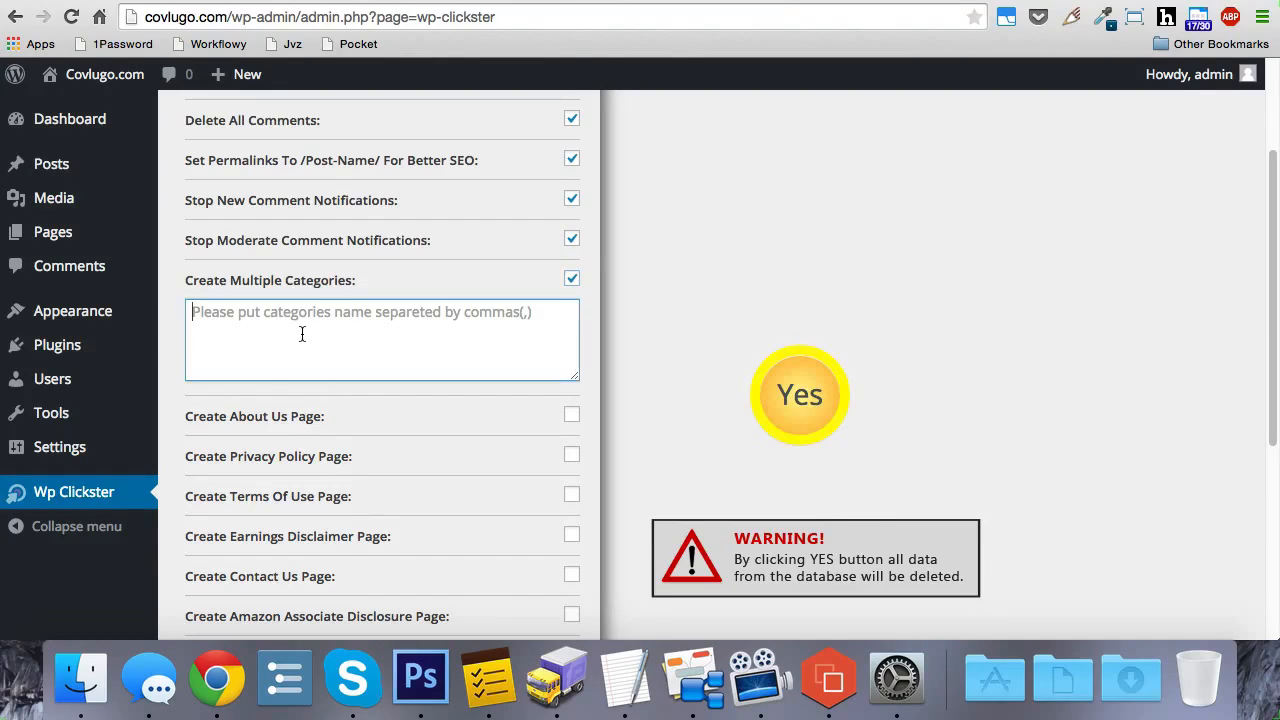
pyautogui.write('Categ')
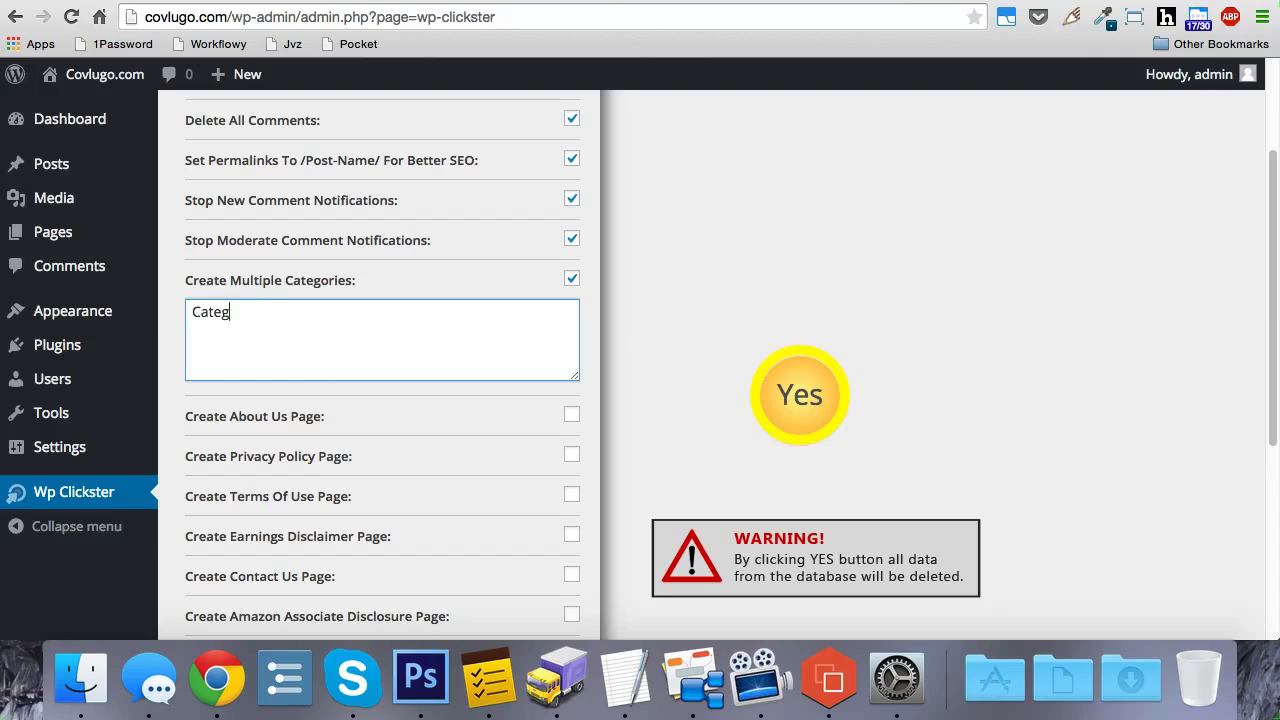
pyautogui.write('ory 1, Category 2, D')
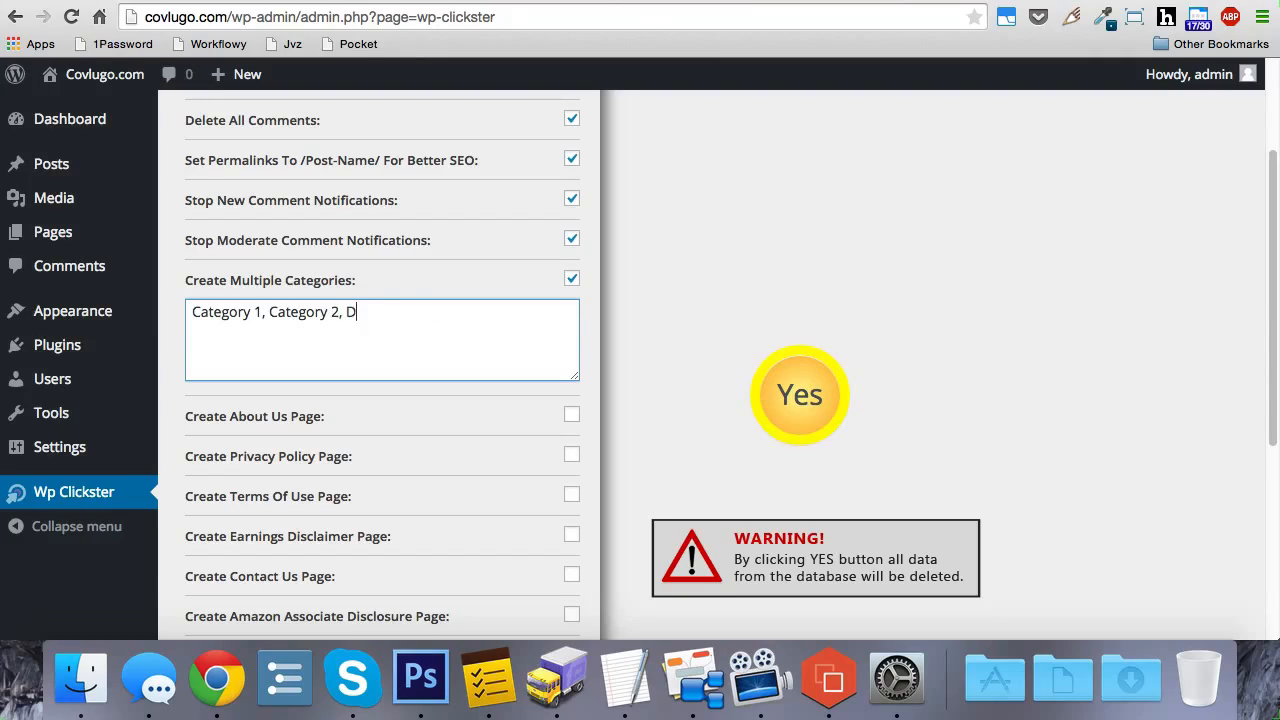
pyautogui.write('og Training, Baseball')
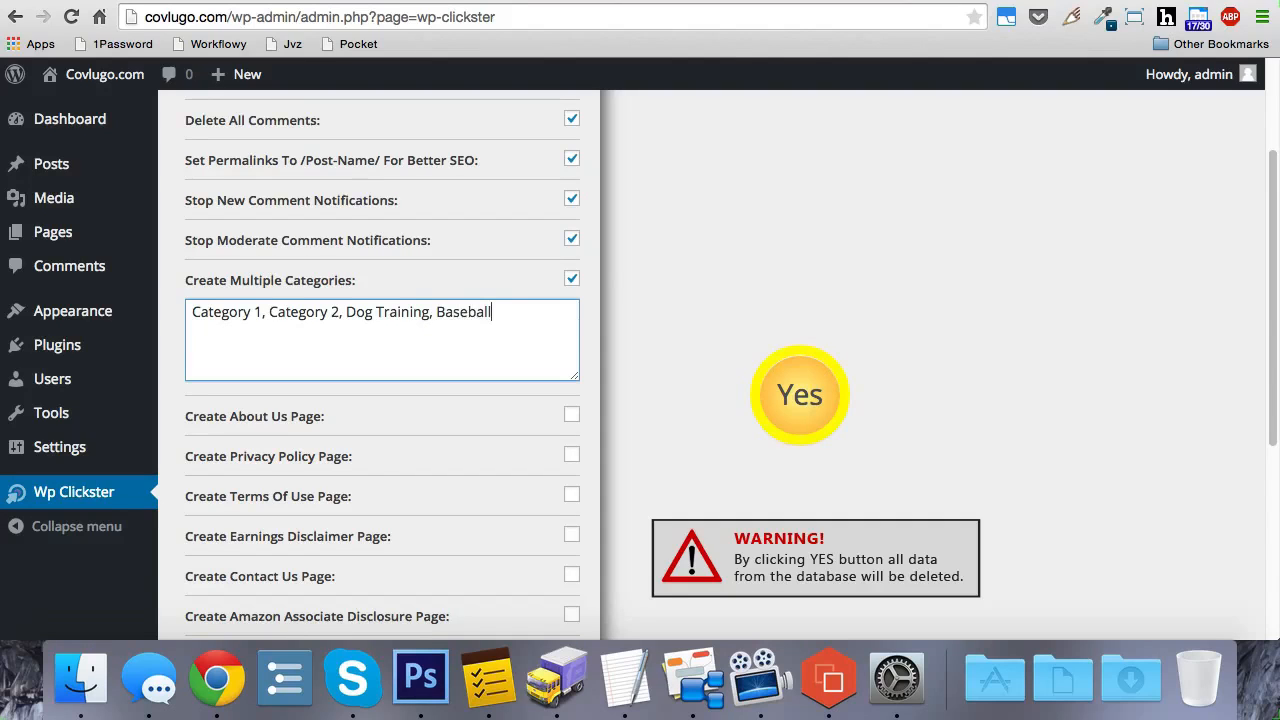
# Step: Enable creating the About Us, Privacy Policy, Terms Of Use, Earnings Disclaimer and Contact Us pages
pyautogui.scroll(-3, 612, 241)
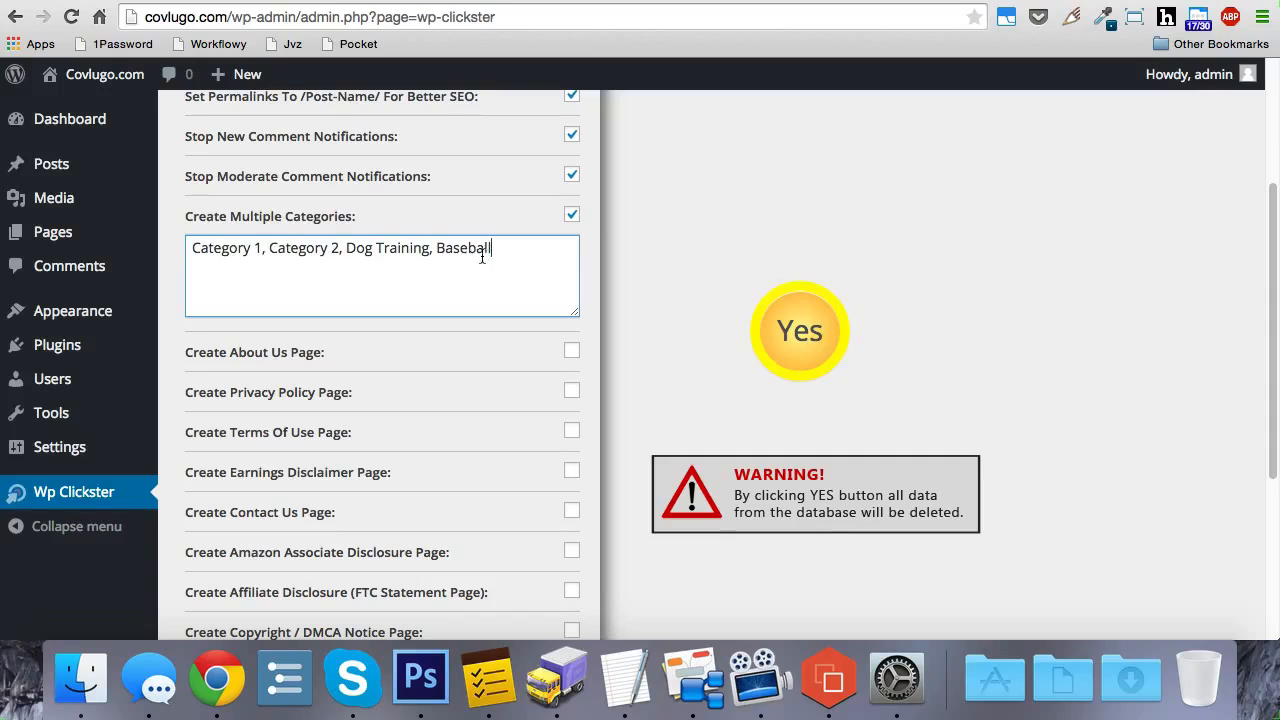
pyautogui.scroll(-4, 650, 243)
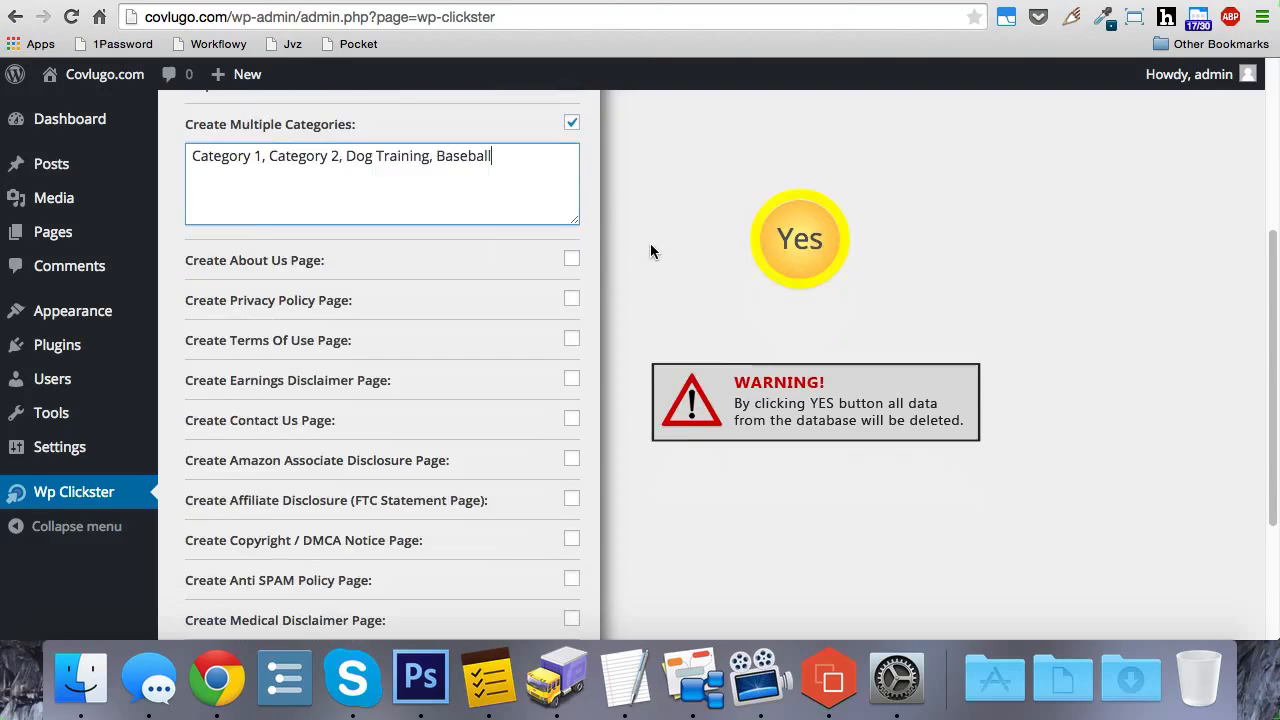
pyautogui.click(572, 258)
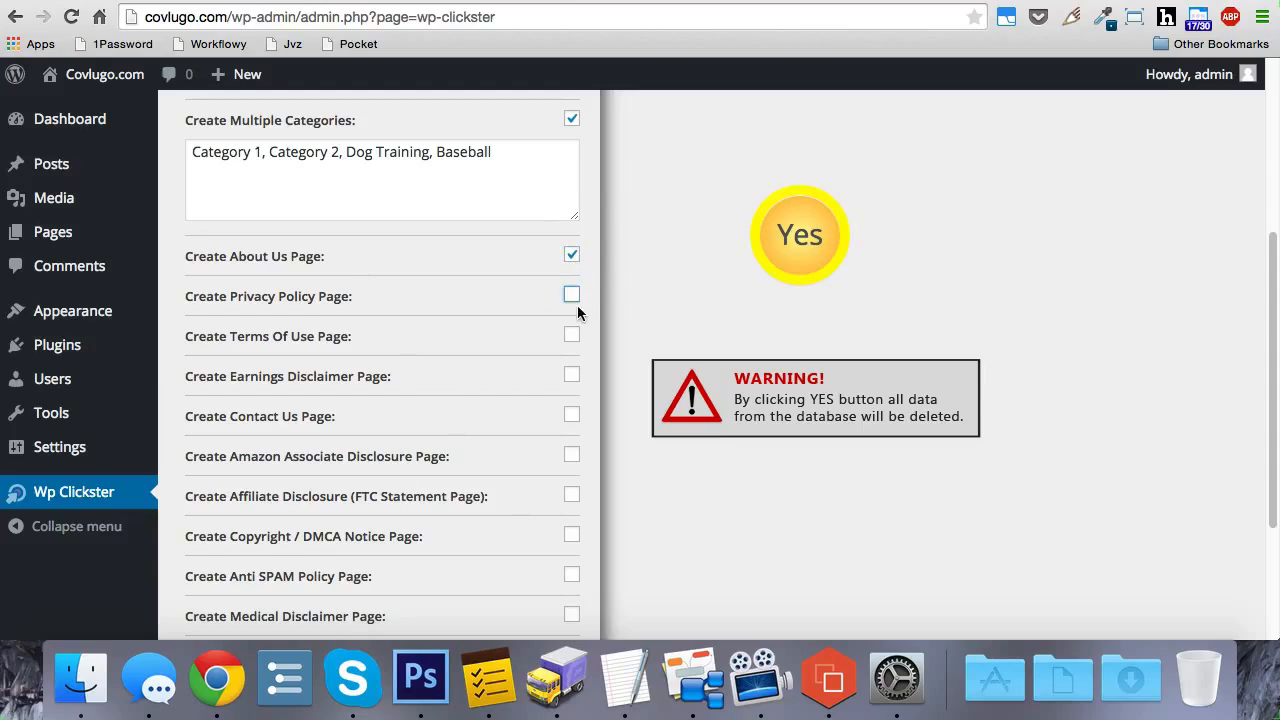
pyautogui.click(571, 295)
pyautogui.click(571, 337)
pyautogui.click(572, 377)
pyautogui.click(571, 418)
# Step: Enable creating the Amazon Associate Disclosure page, view the available Amazon countries and keep Amazon US
pyautogui.scroll(-2, 617, 350)
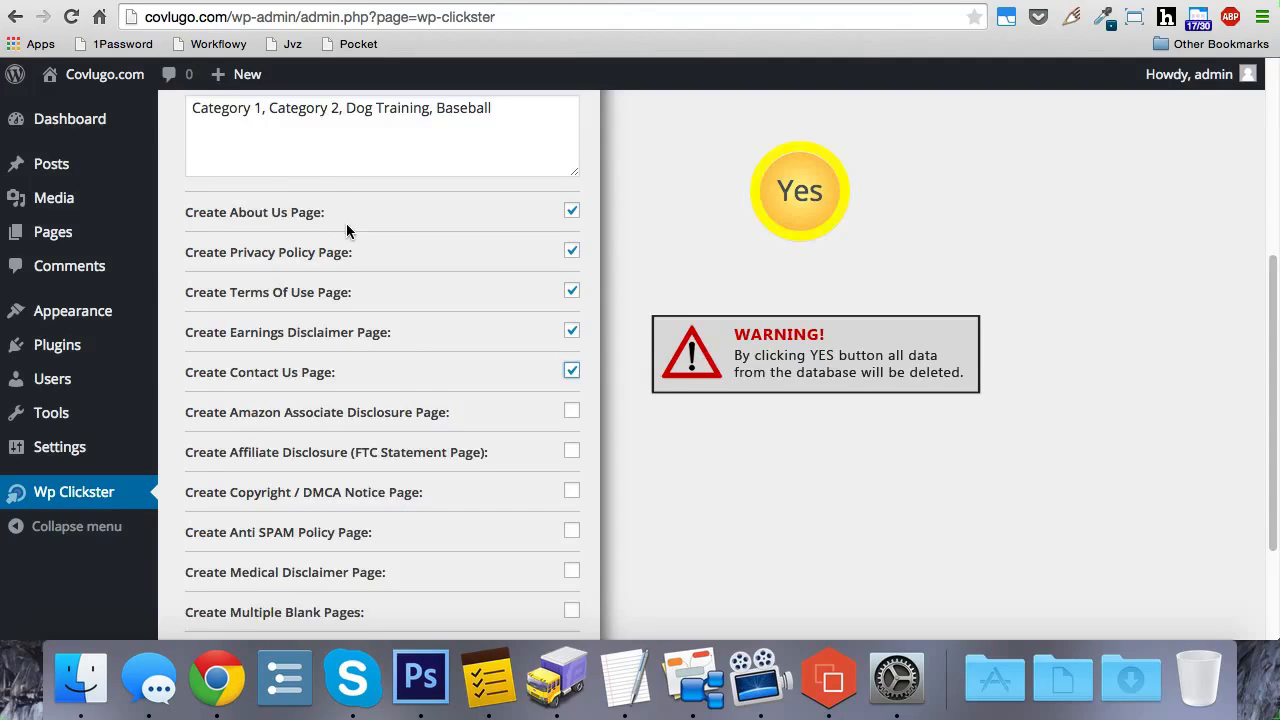
pyautogui.scroll(-3, 346, 223)
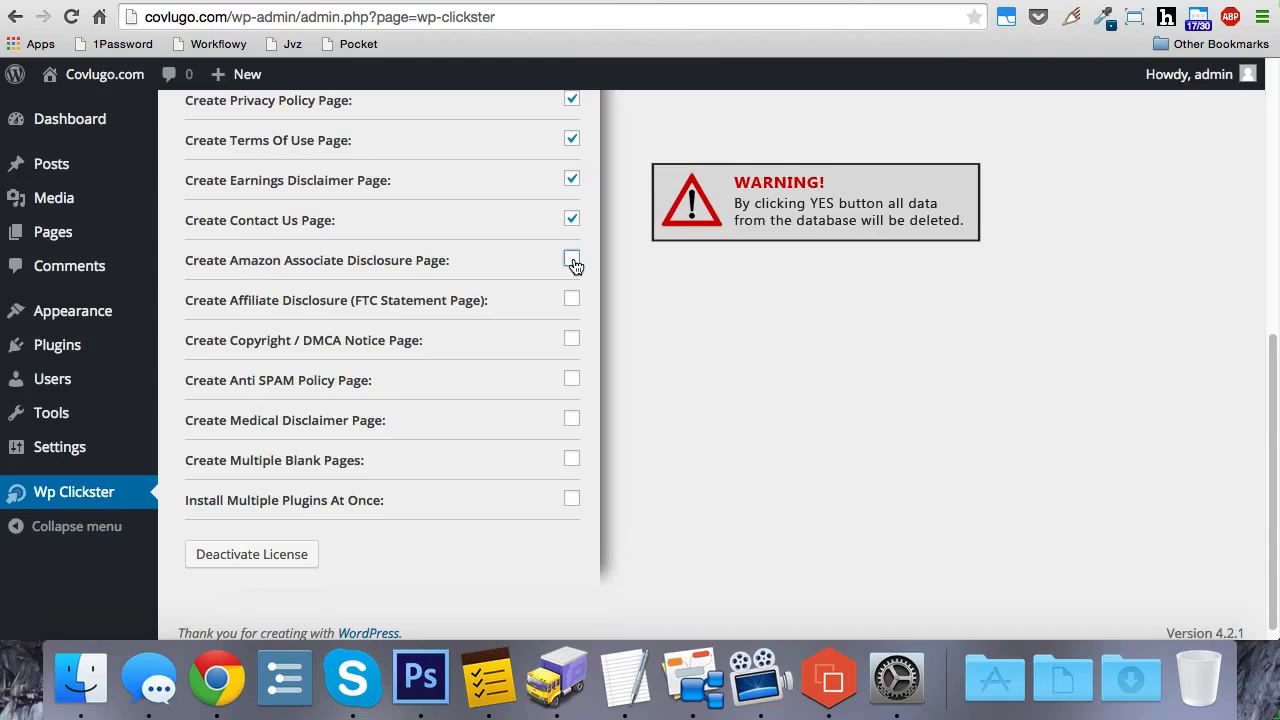
pyautogui.click(571, 261)
pyautogui.click(529, 290)
pyautogui.click(529, 297)
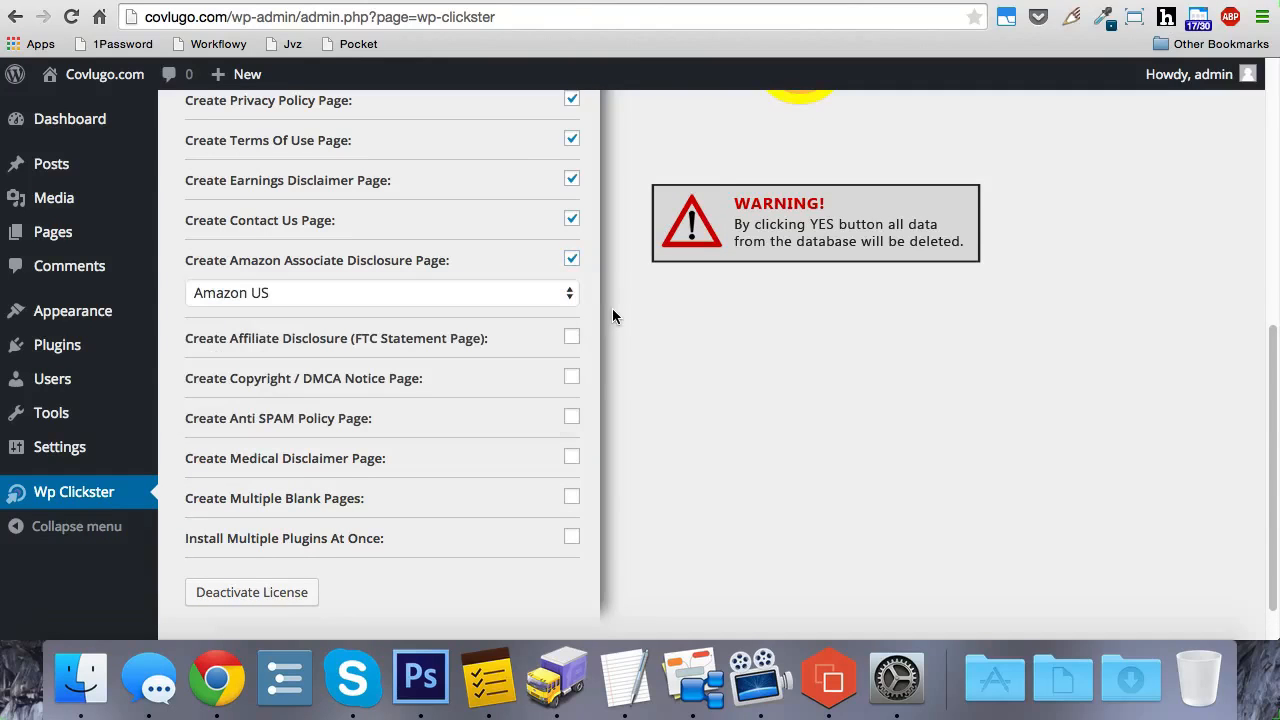
pyautogui.click(560, 297)
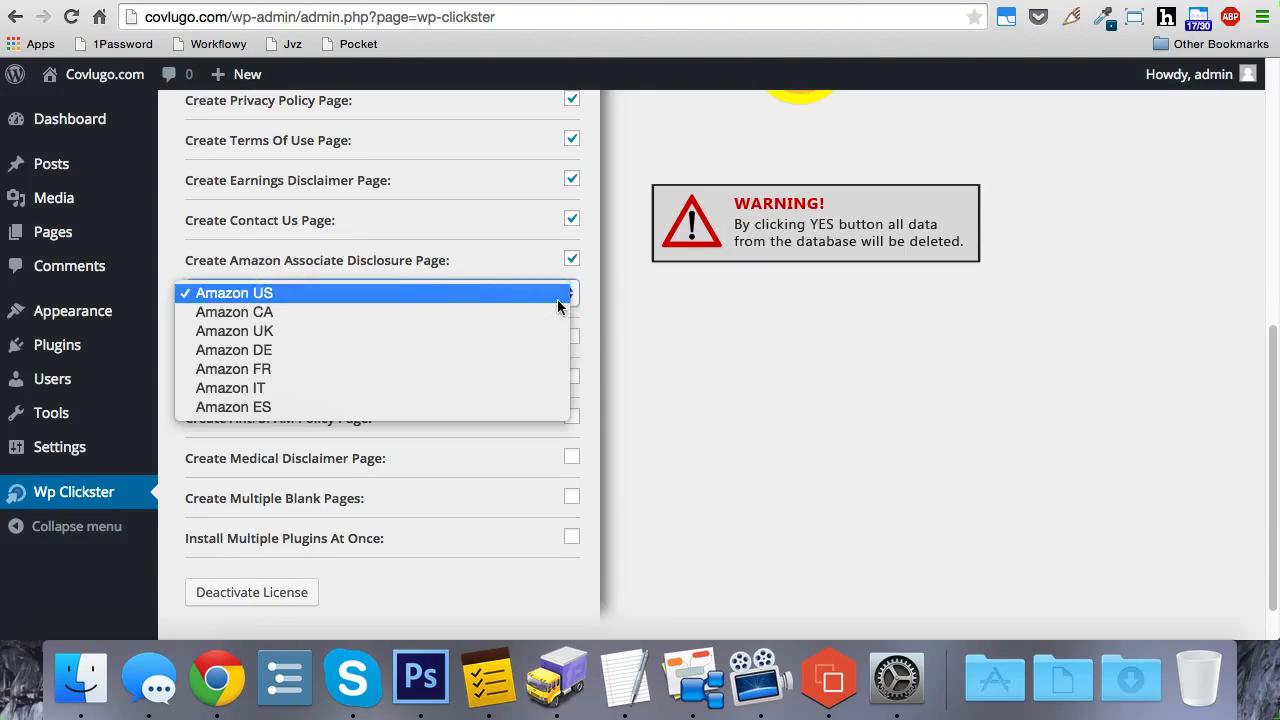
pyautogui.click(659, 339)
pyautogui.click(588, 351)
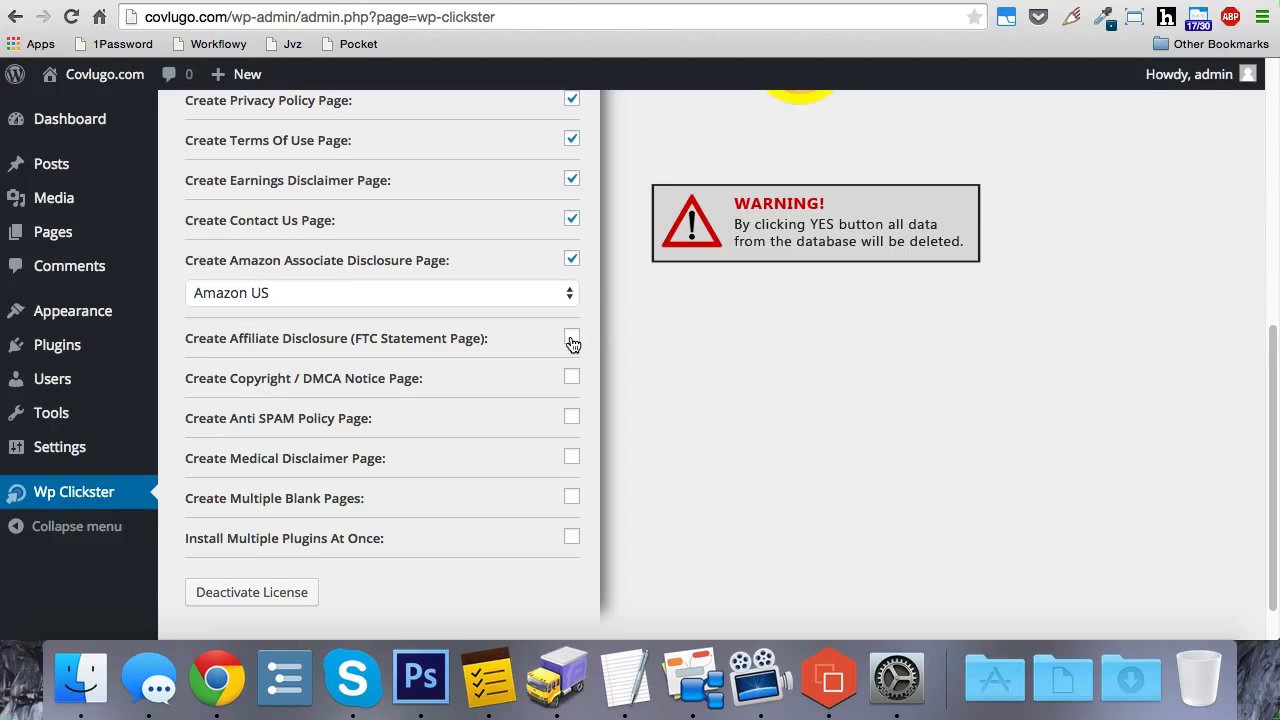
# Step: Enable creating the Affiliate Disclosure, Copyright / DMCA Notice, Anti SPAM Policy and Medical Disclaimer pages
pyautogui.click(572, 340)
pyautogui.click(571, 382)
pyautogui.click(573, 418)
pyautogui.click(572, 458)
# Step: Enable creating multiple blank pages and enter "Page 1, Page 2, Cool, Wordpress, Plugin" as their names
pyautogui.click(572, 498)
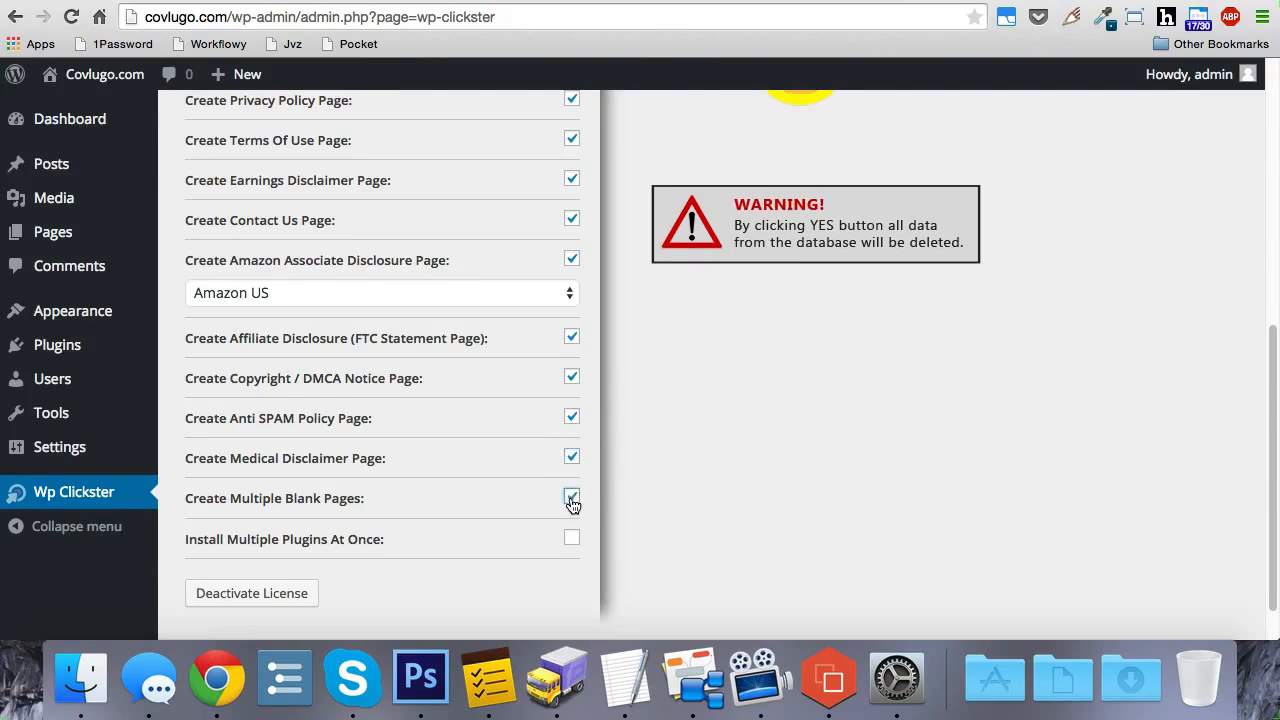
pyautogui.scroll(-1, 660, 450)
pyautogui.scroll(-2, 660, 450)
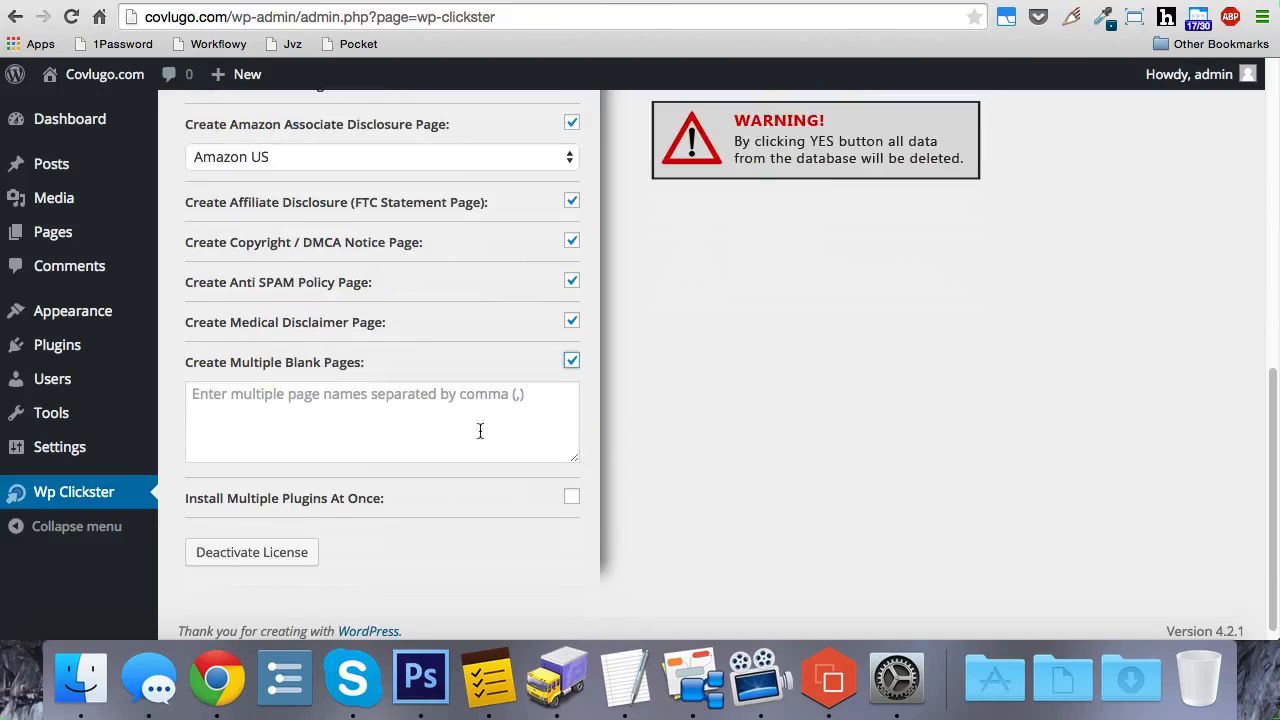
pyautogui.click(451, 423)
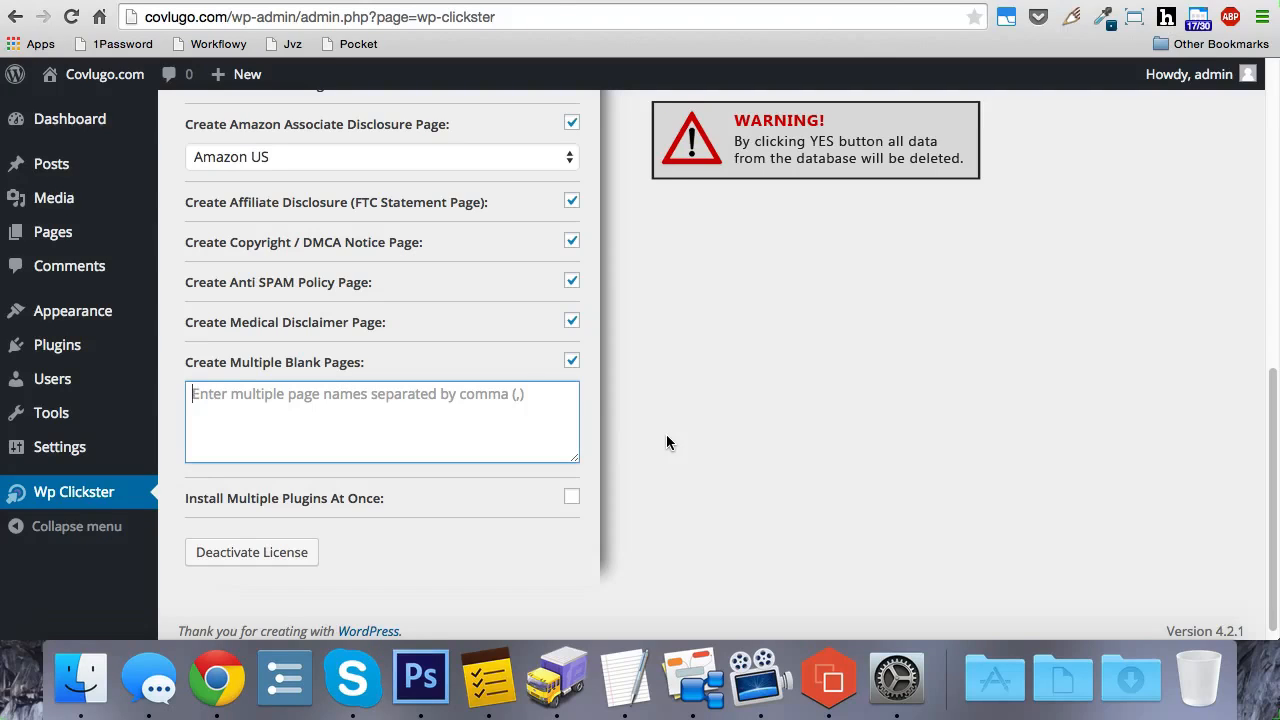
pyautogui.write('Page 1, Page')
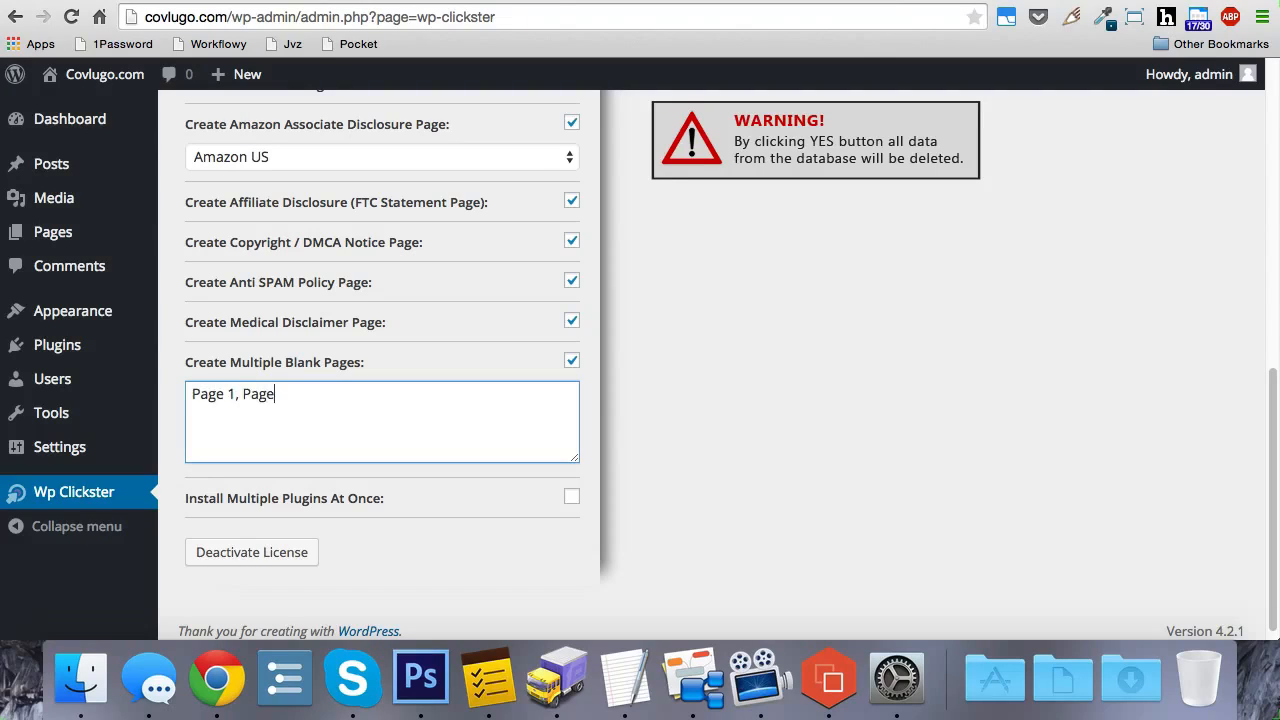
pyautogui.write(' 2, Cool, Wordpress, Plugin')
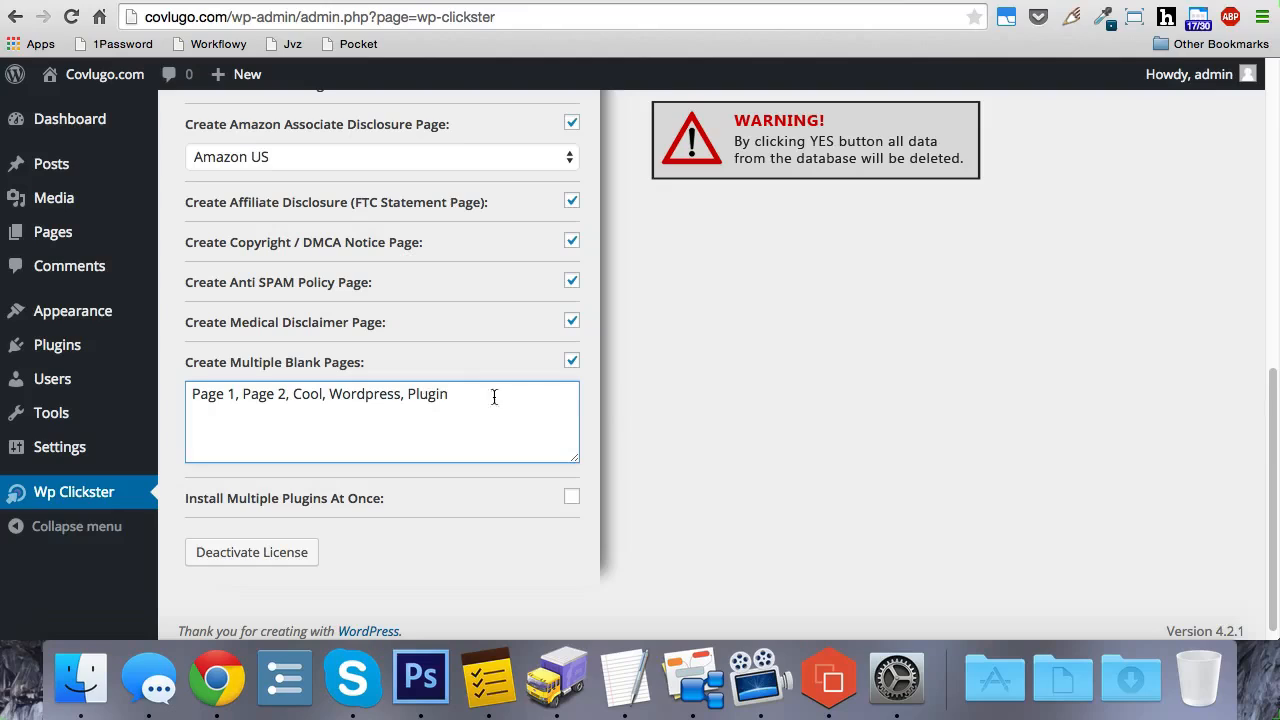
pyautogui.click(630, 401)
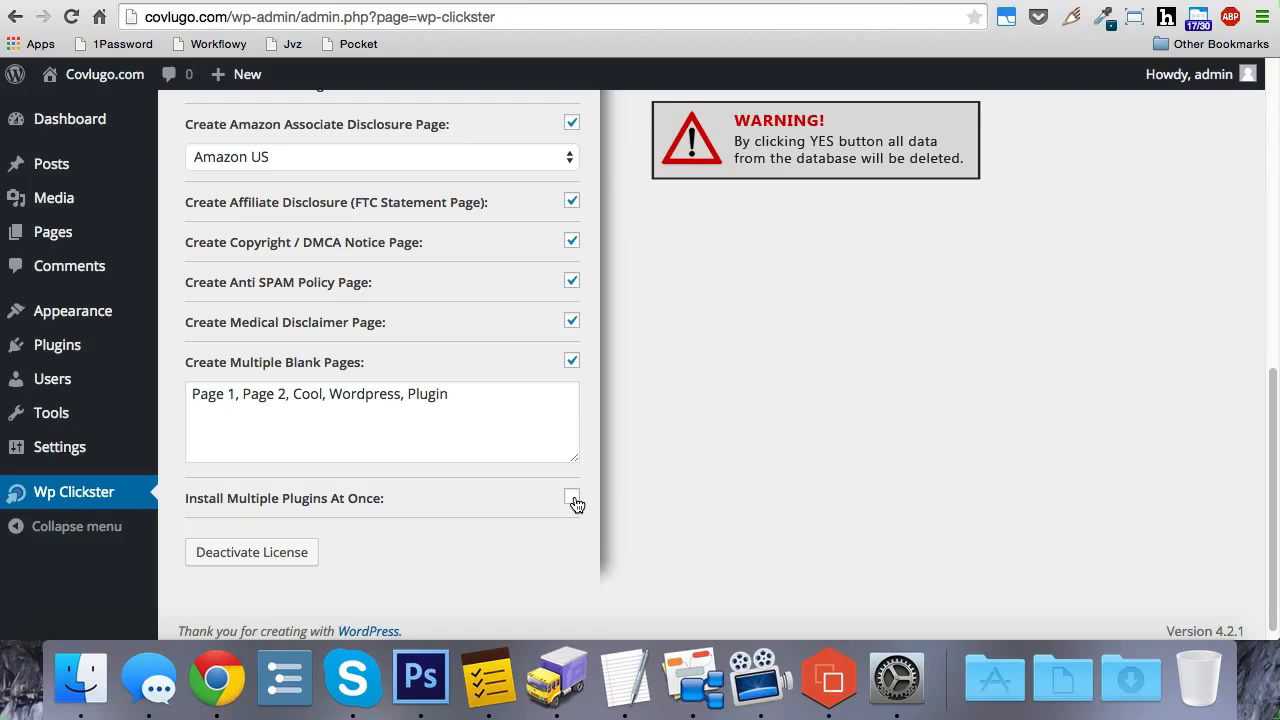
# Step: Enable installing multiple plugins at once and add BuddyPress's link from the WordPress.org plugin directory to the URL list, followed by a comma
pyautogui.click(572, 499)
pyautogui.scroll(-2, 646, 451)
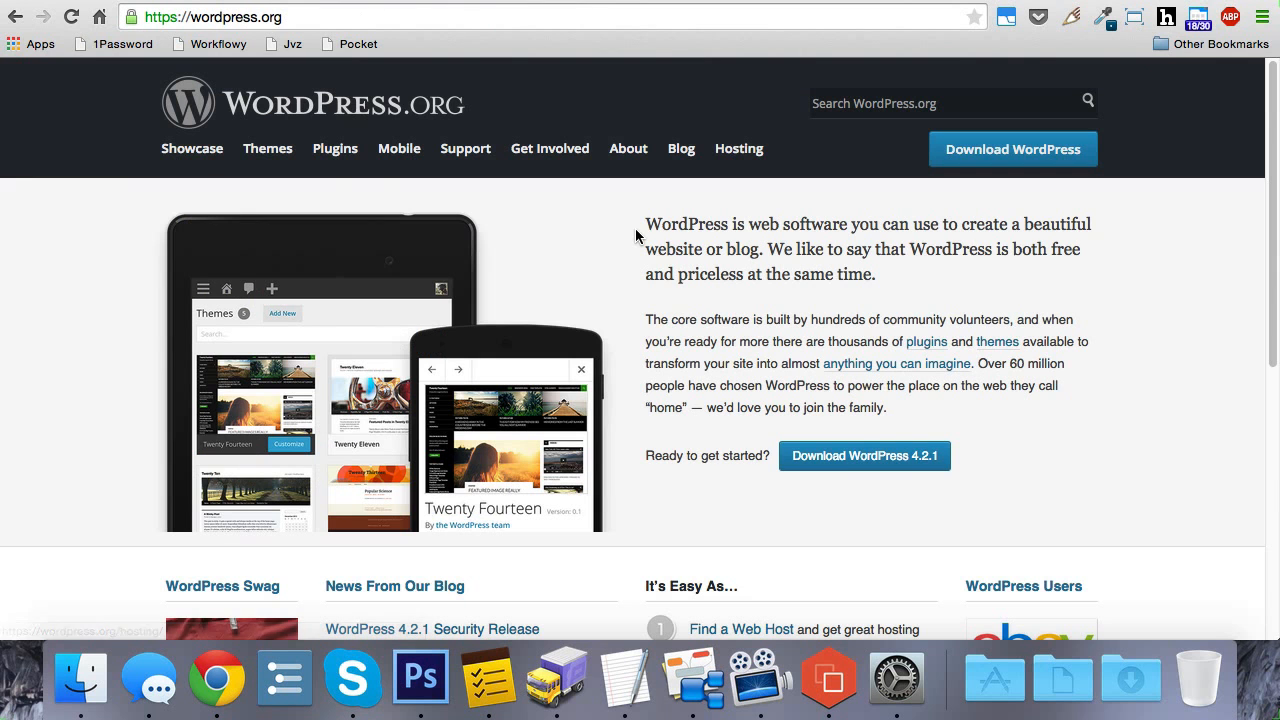
pyautogui.click(336, 160)
pyautogui.scroll(-2, 470, 220)
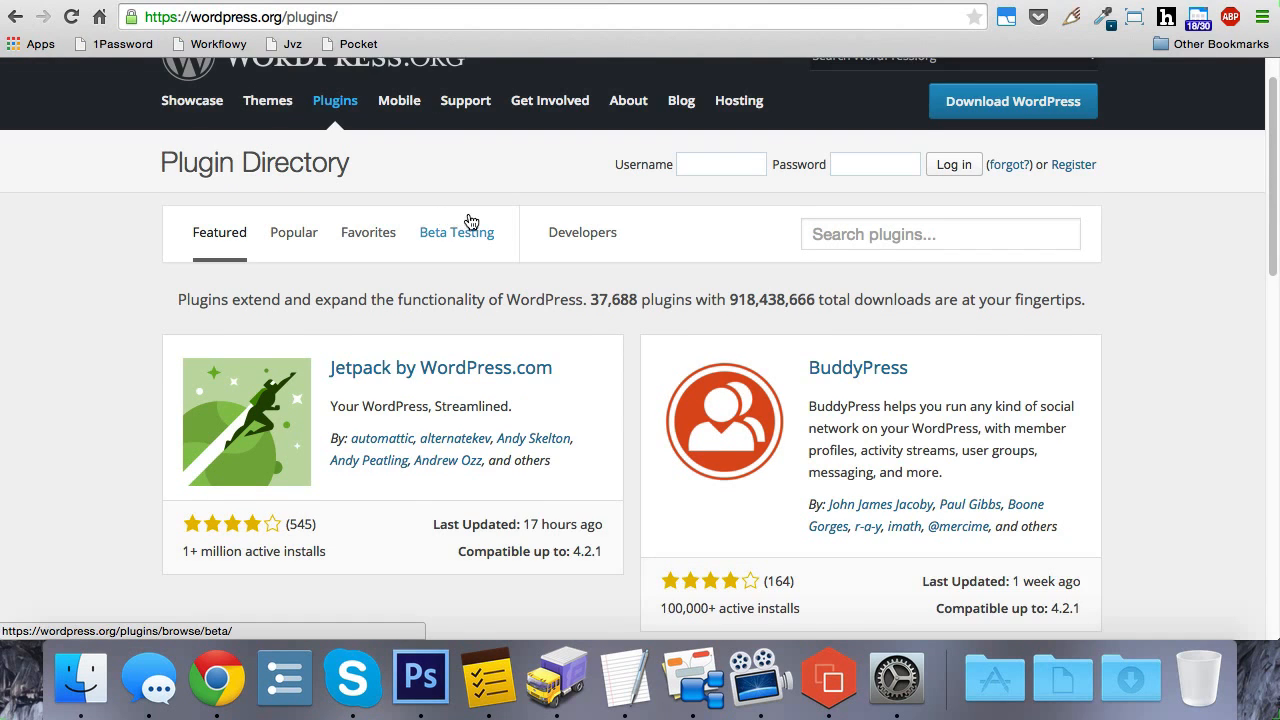
pyautogui.scroll(-2, 470, 220)
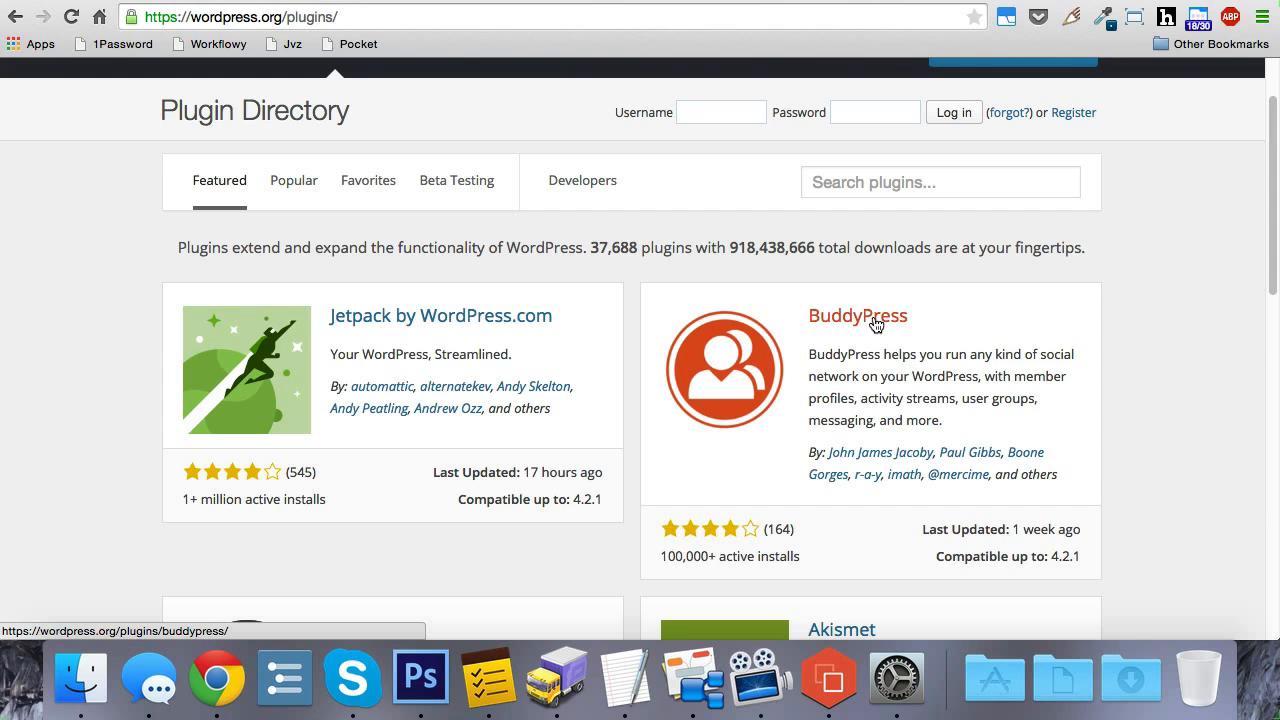
pyautogui.rightClick(874, 318)
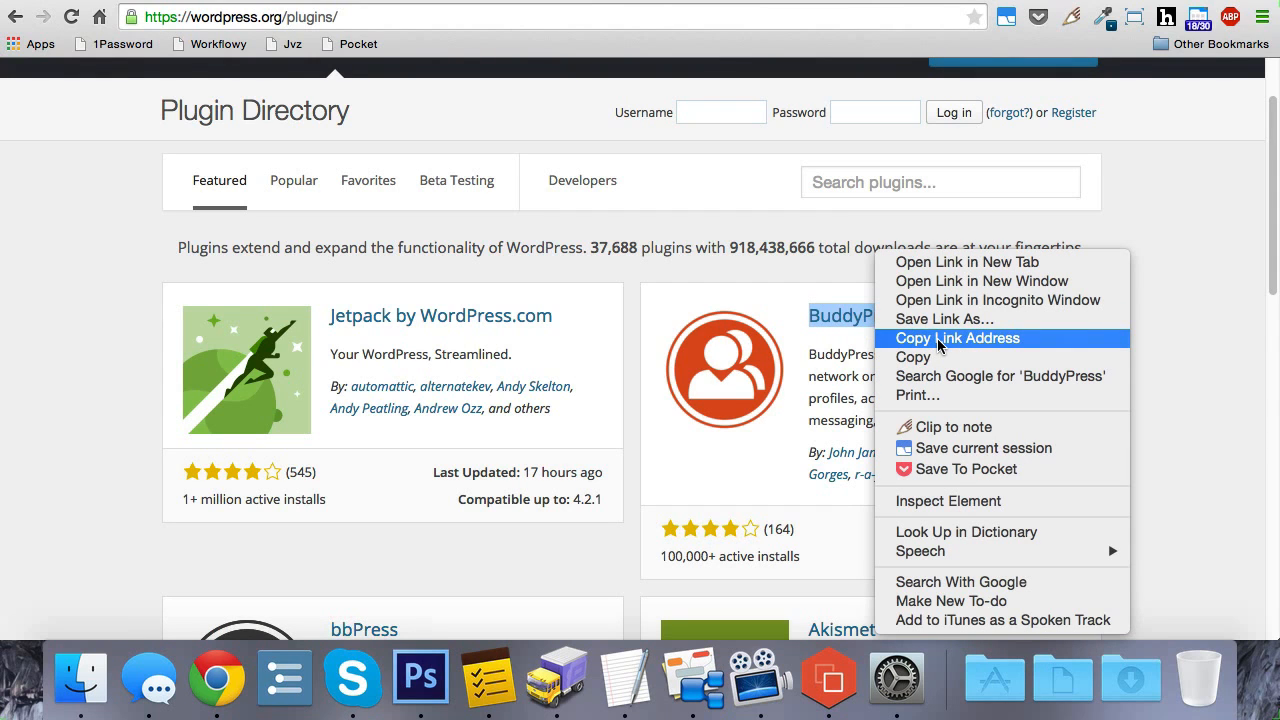
pyautogui.click(938, 345)
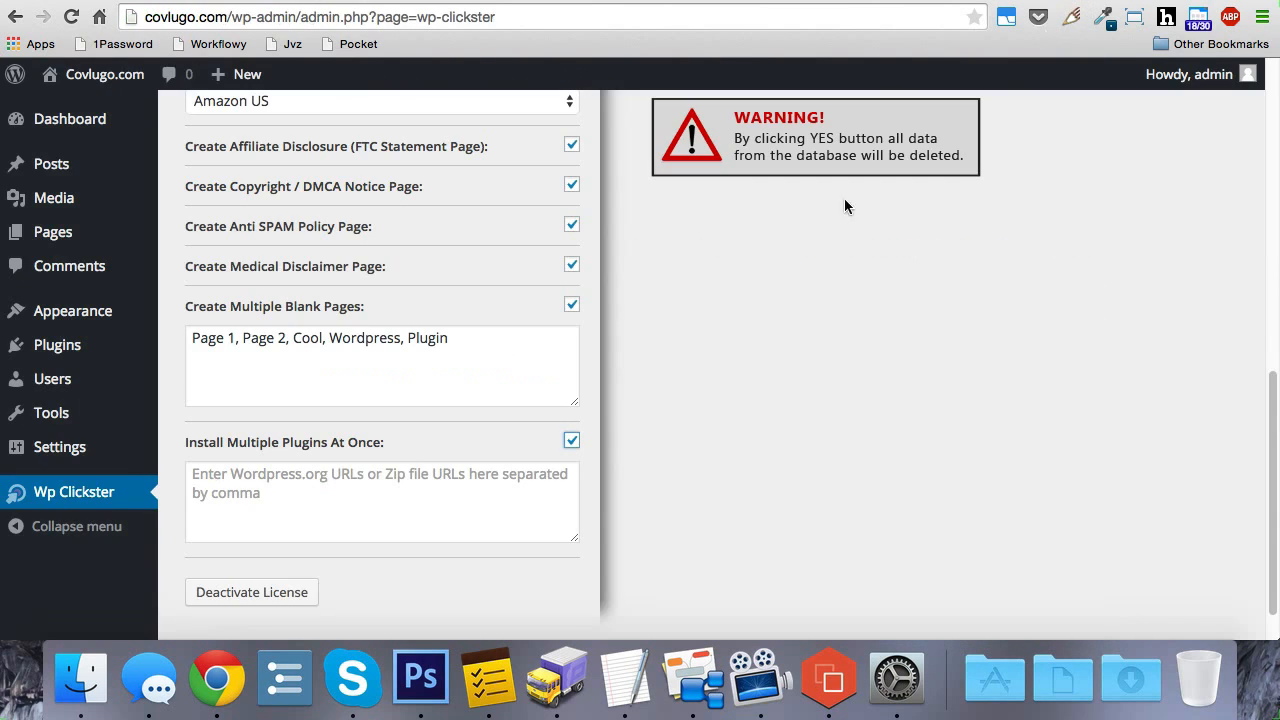
pyautogui.click(412, 470)
pyautogui.press('super+v')
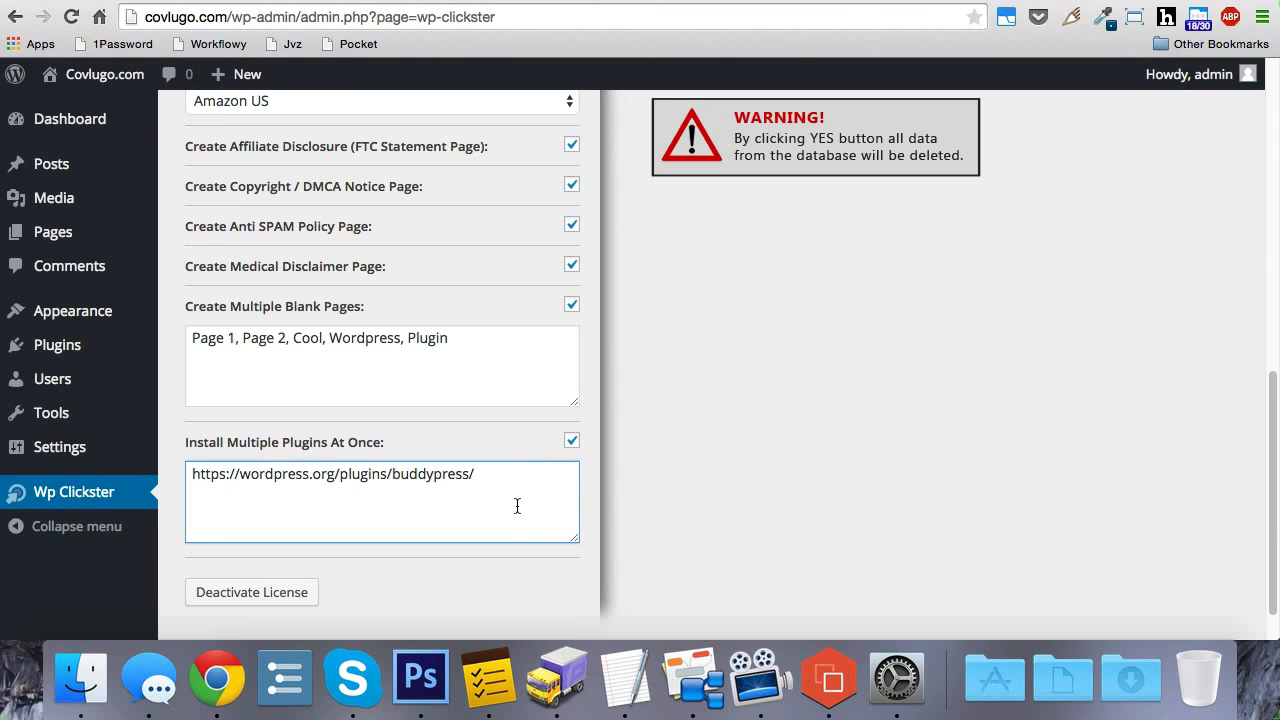
pyautogui.write(',')
# Step: Copy bbPress's link from the WordPress.org plugin directory and add it after the BuddyPress URL in the plugin install list
pyautogui.click(1118, 1)
pyautogui.scroll(-5, 1060, 186)
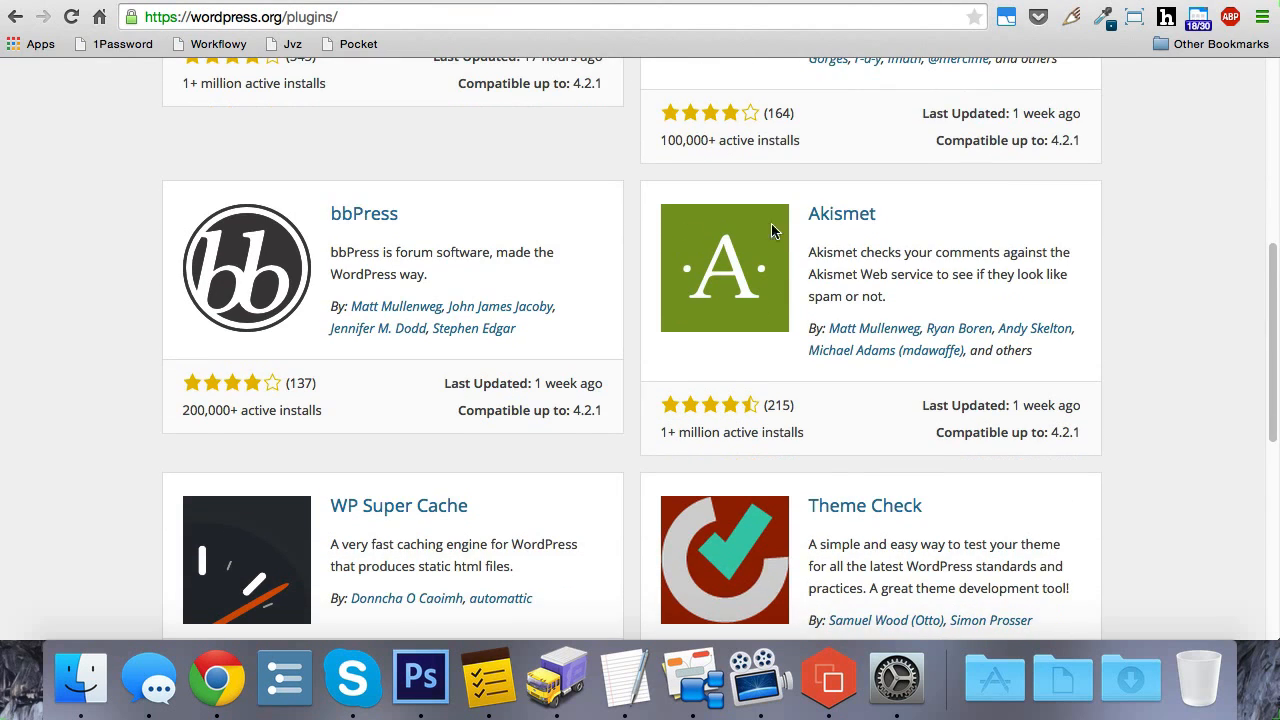
pyautogui.rightClick(366, 218)
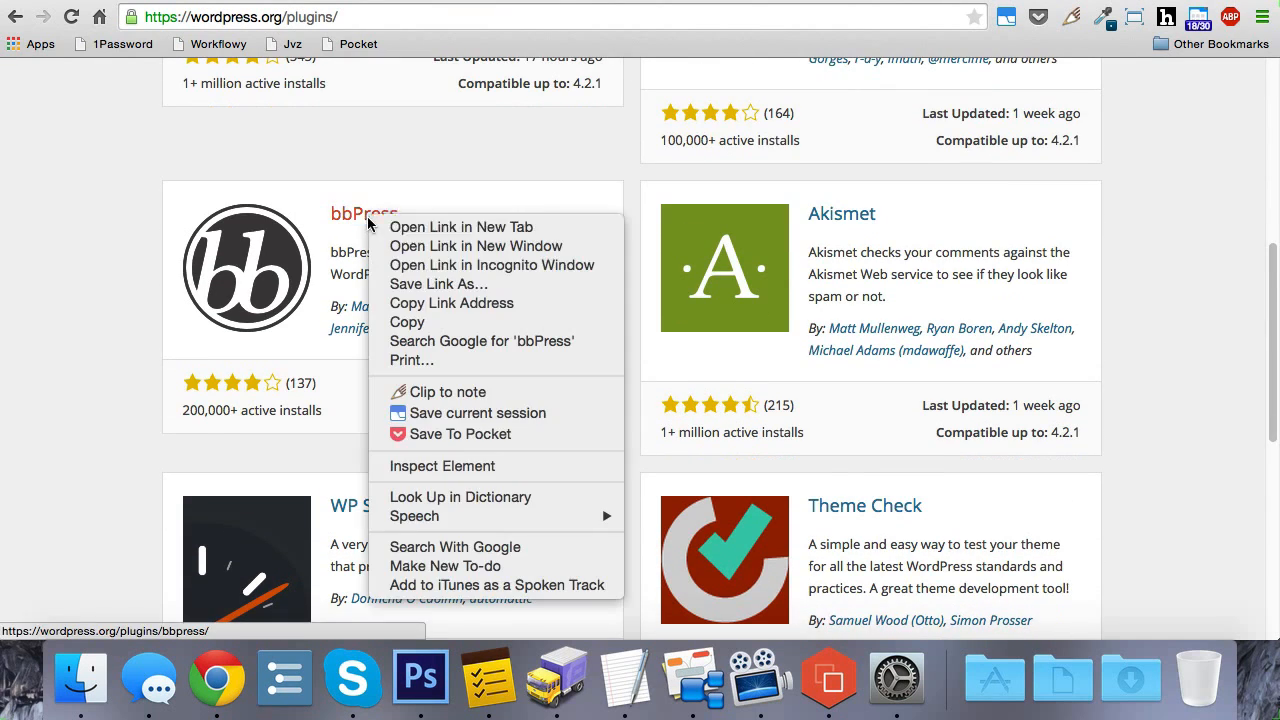
pyautogui.click(449, 303)
pyautogui.hotkey('ctrl', 'Tab')
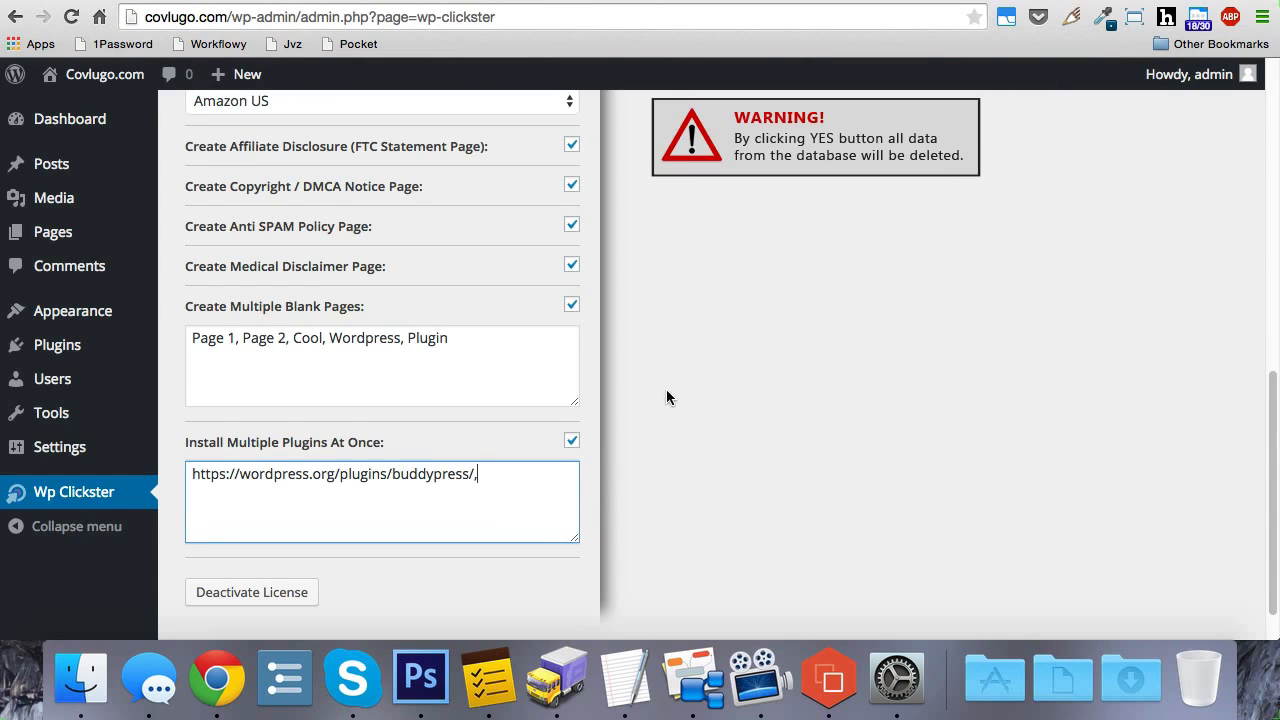
pyautogui.press('super+v')
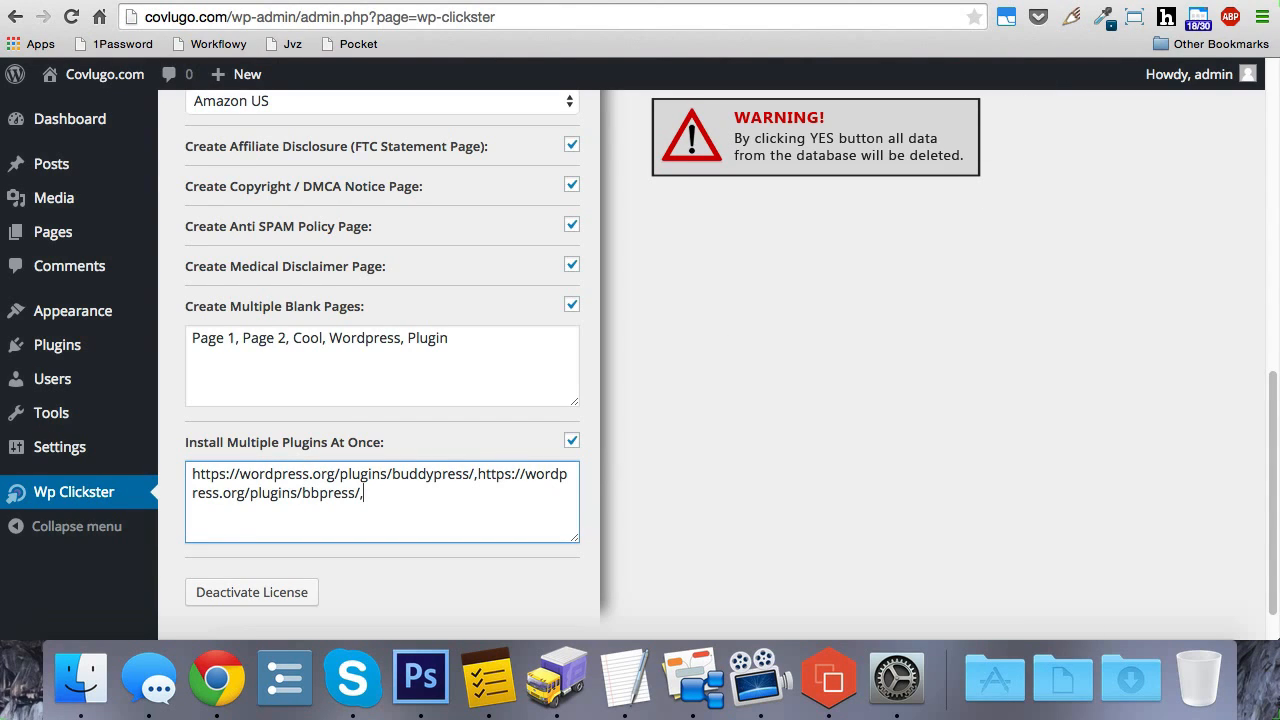
# Step: Copy Theme Check's link from the WordPress.org plugin directory and add it after the bbPress URL in the plugin install list
pyautogui.hotkey('ctrl', 'shift', 'Tab')
pyautogui.scroll(-5, 1040, 178)
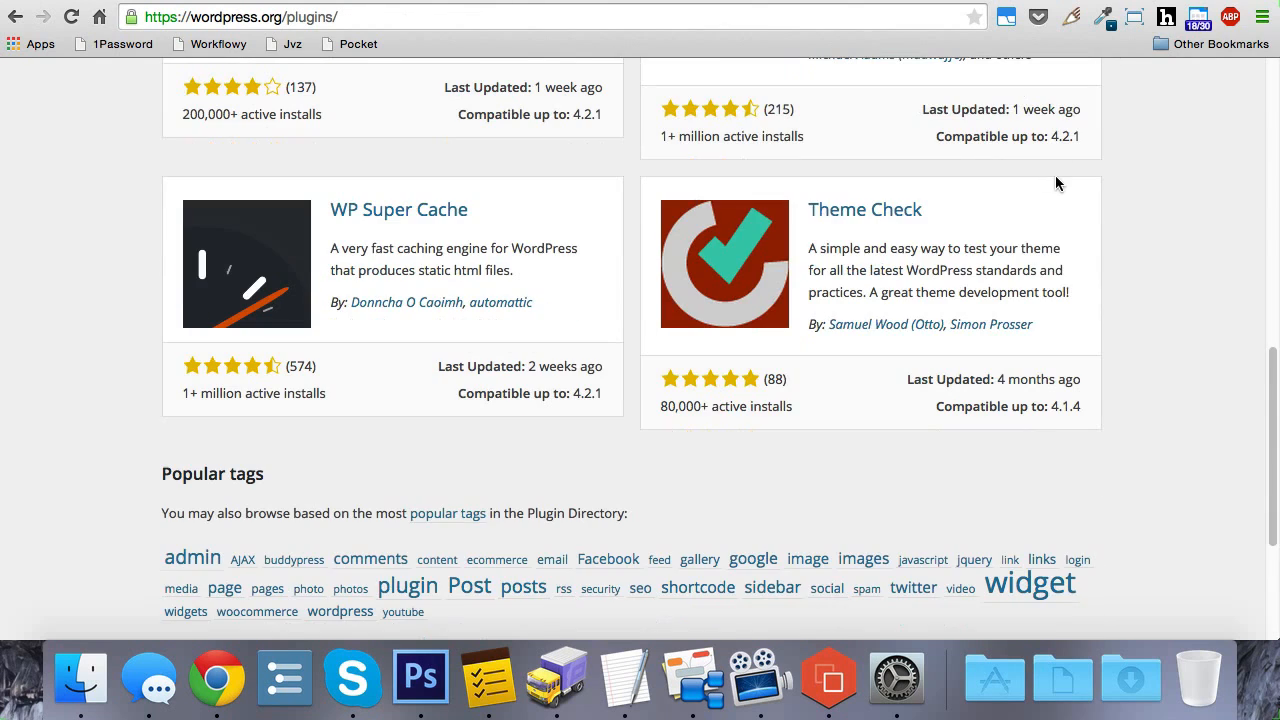
pyautogui.rightClick(866, 216)
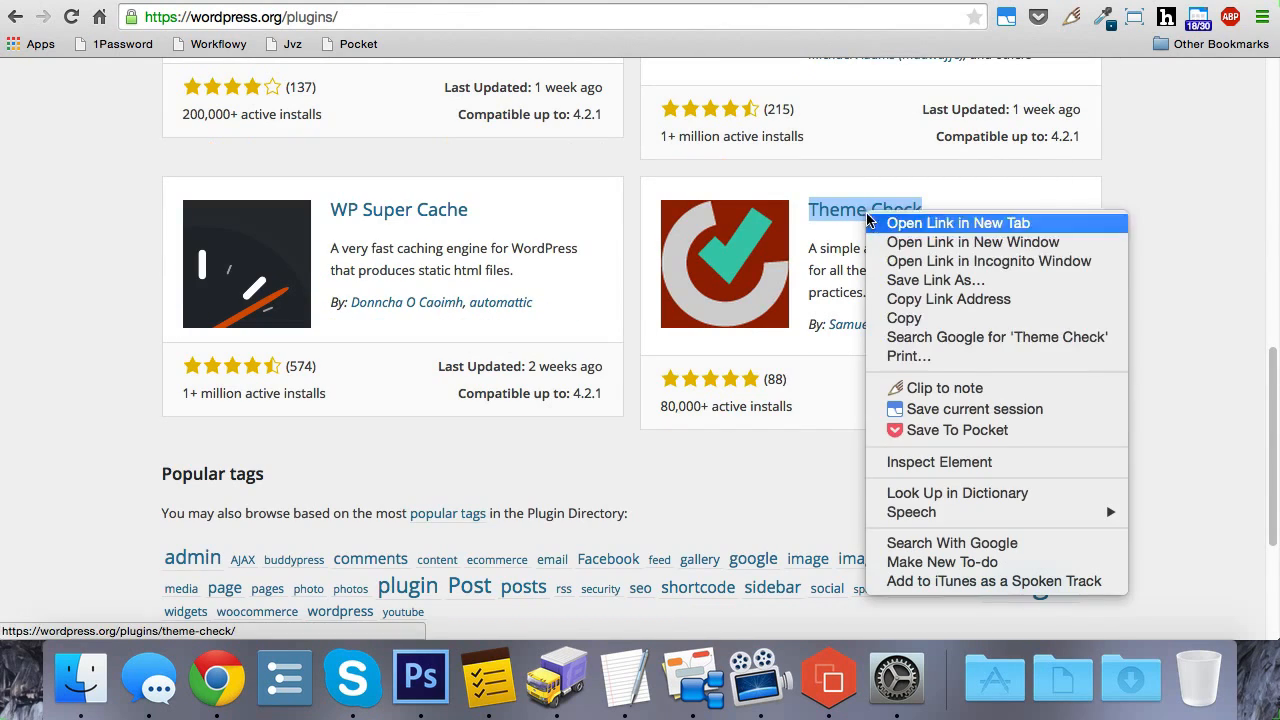
pyautogui.click(940, 299)
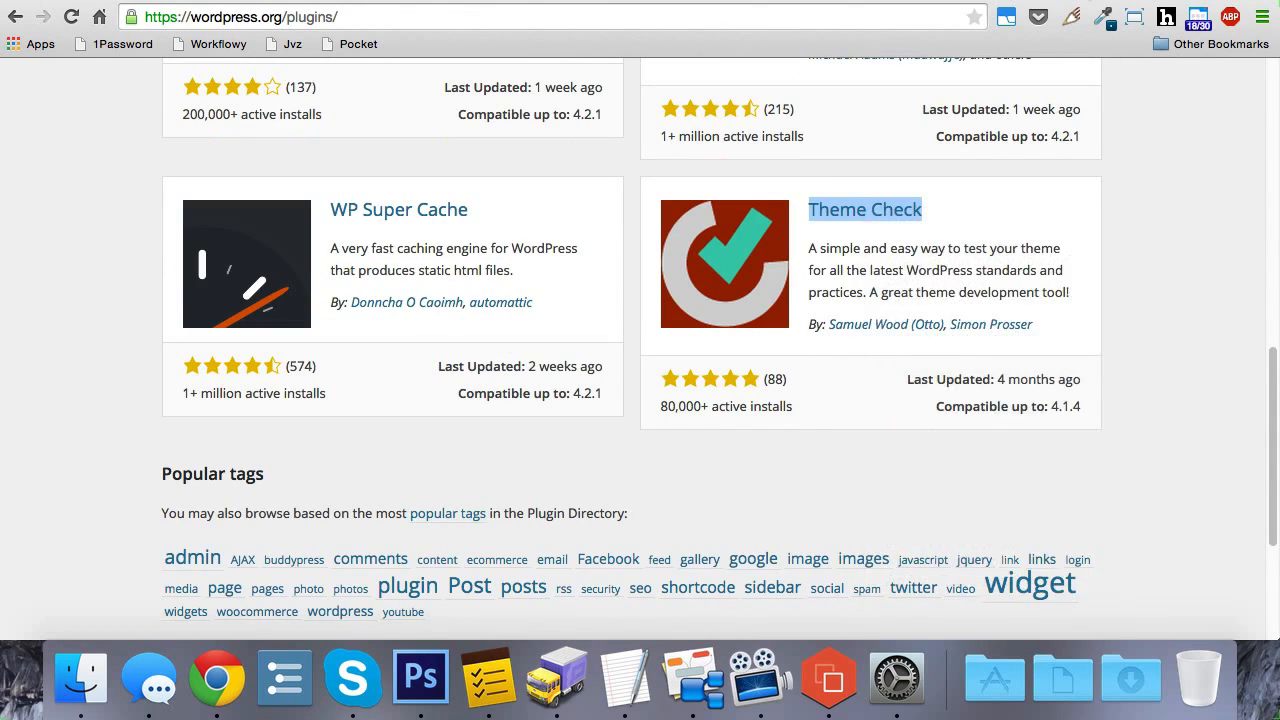
pyautogui.hotkey('ctrl', 'Tab')
pyautogui.press('super+v')
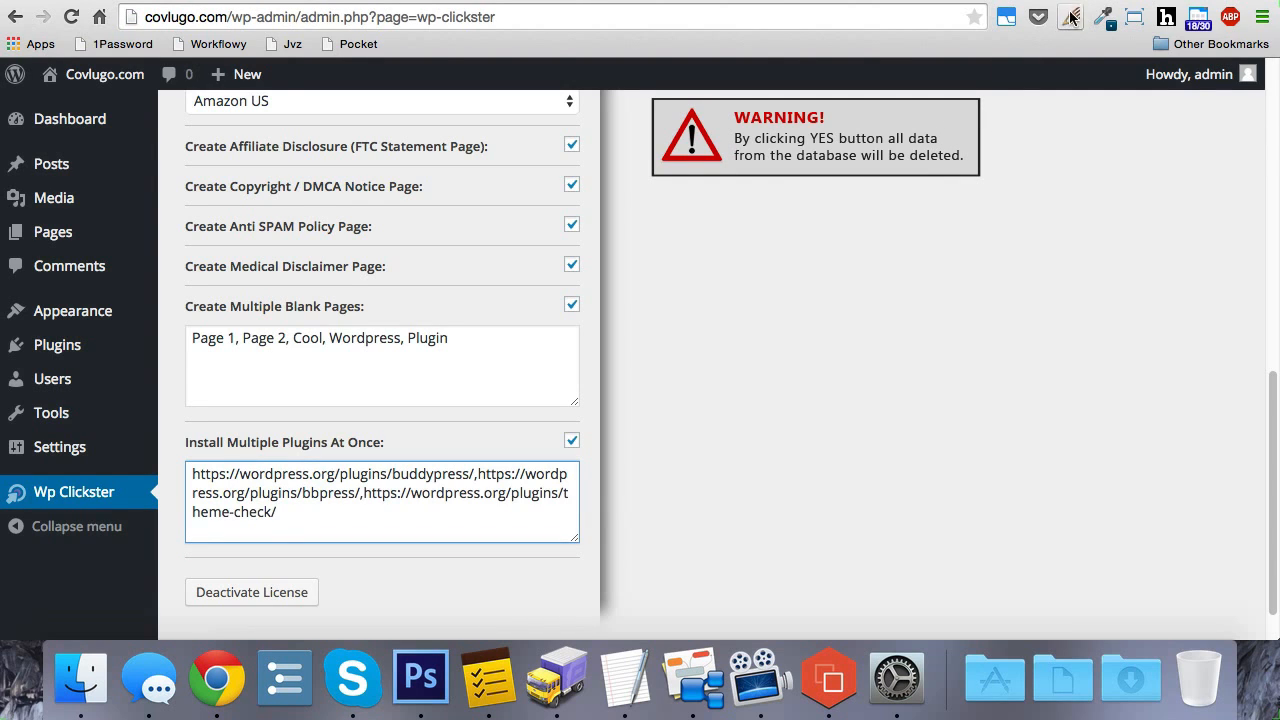
# Step: Add a comma and WP Super Cache's link from the WordPress.org plugin directory to the end of the plugin install list
pyautogui.hotkey('ctrl', 'shift', 'Tab')
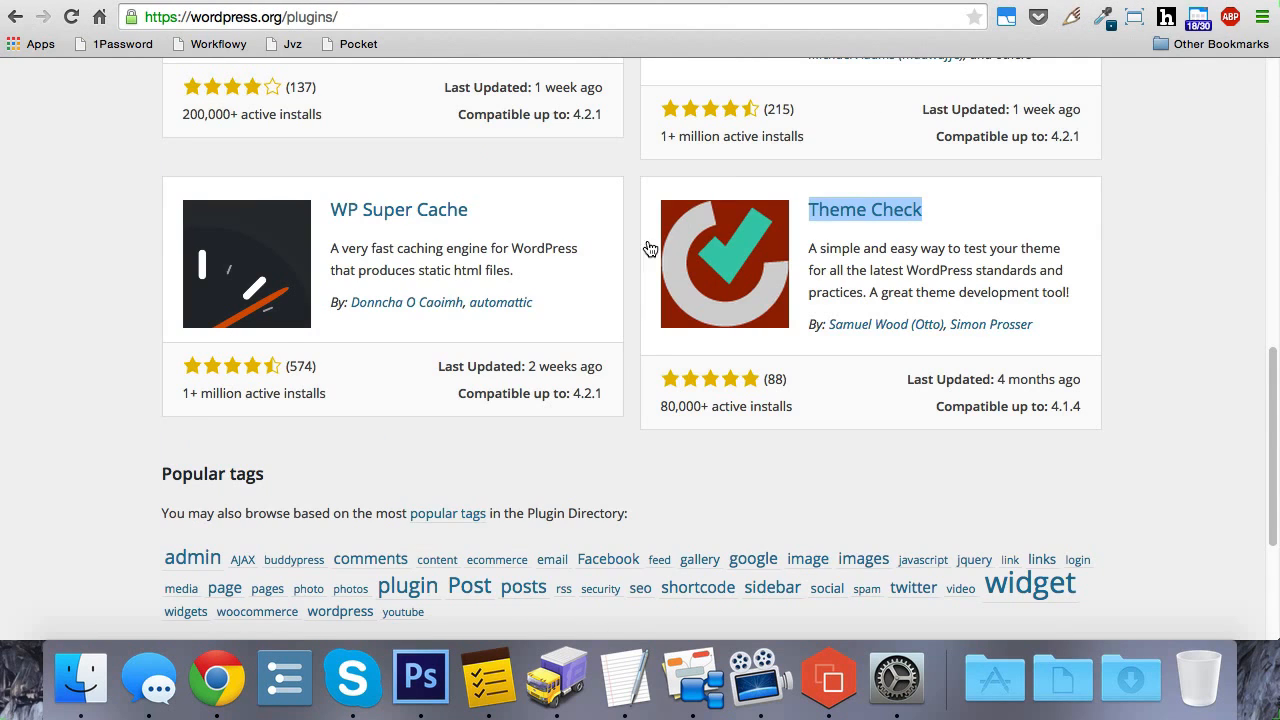
pyautogui.rightClick(431, 212)
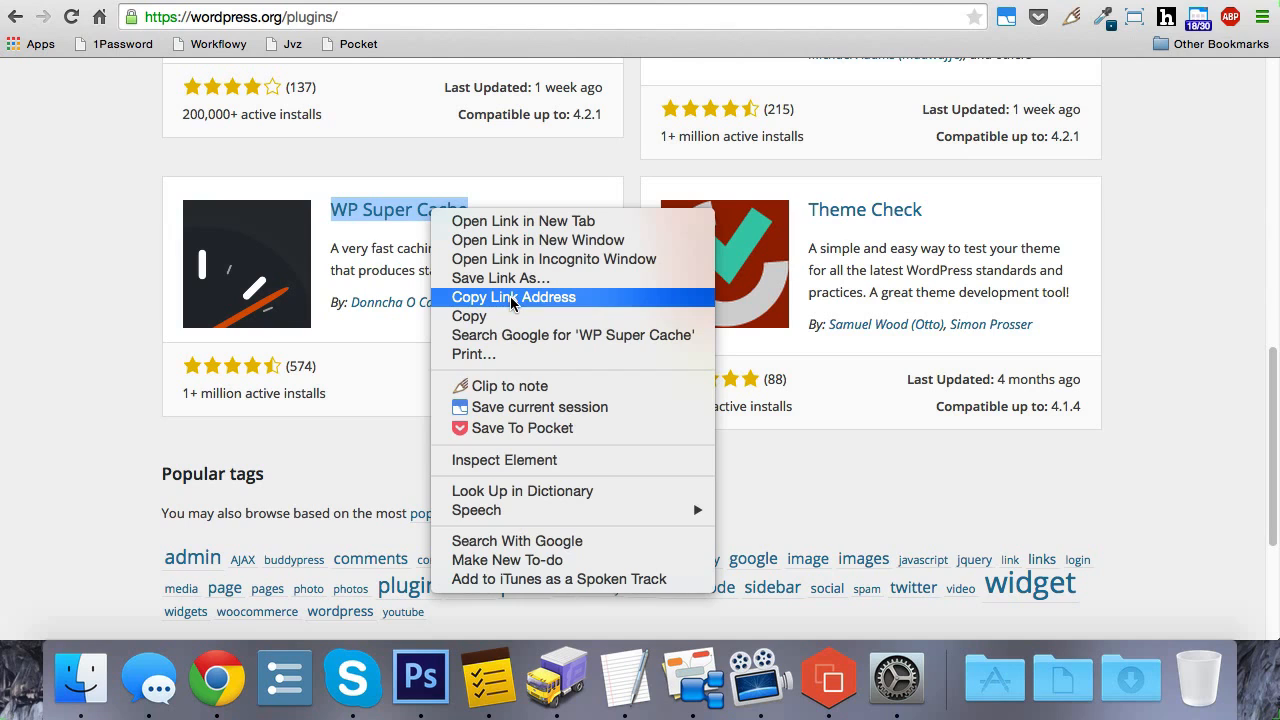
pyautogui.click(512, 299)
pyautogui.click(912, 1)
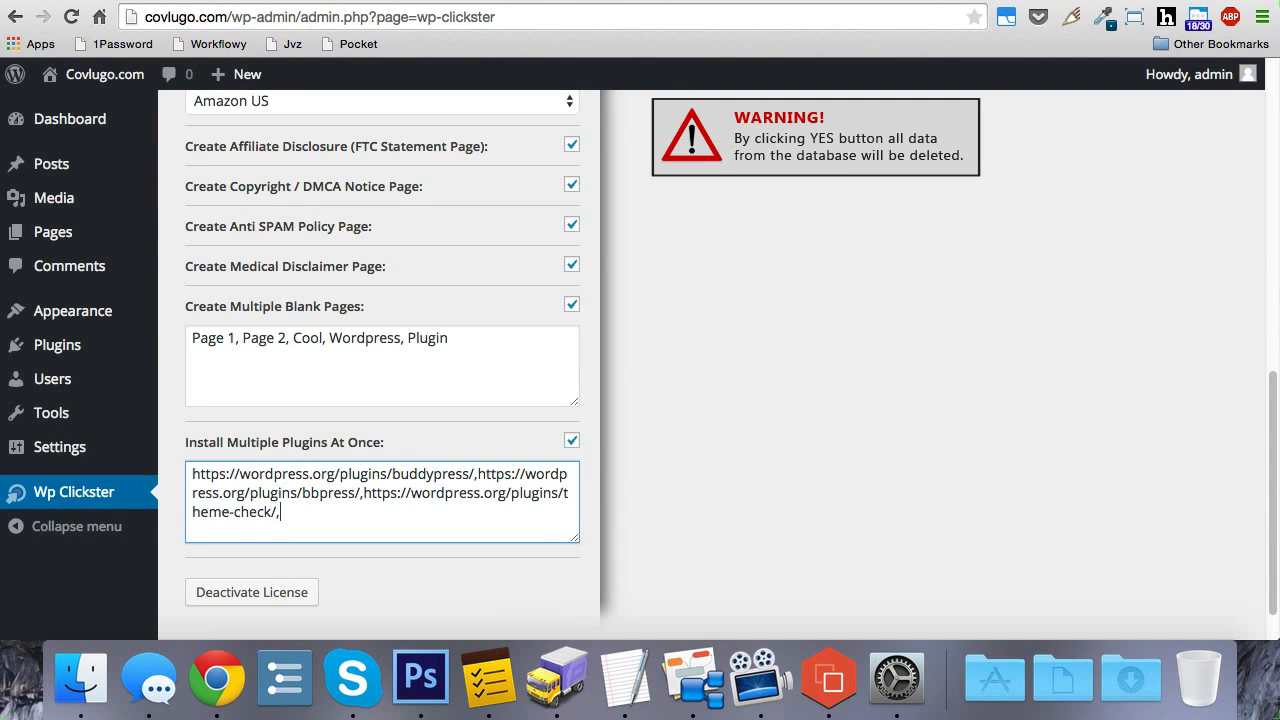
pyautogui.hotkey('ctrl', 'v')
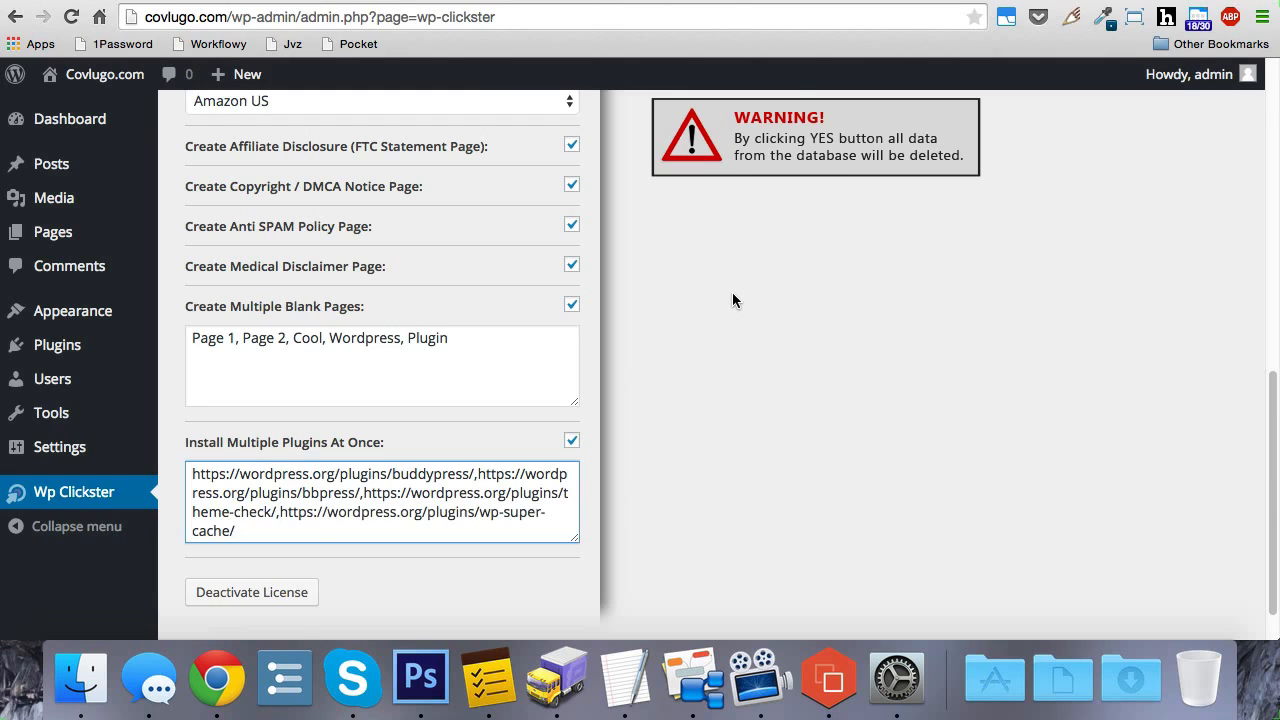
# Step: Review the comma-separated plugin URLs in the plugin install list
pyautogui.scroll(-1, 422, 525)
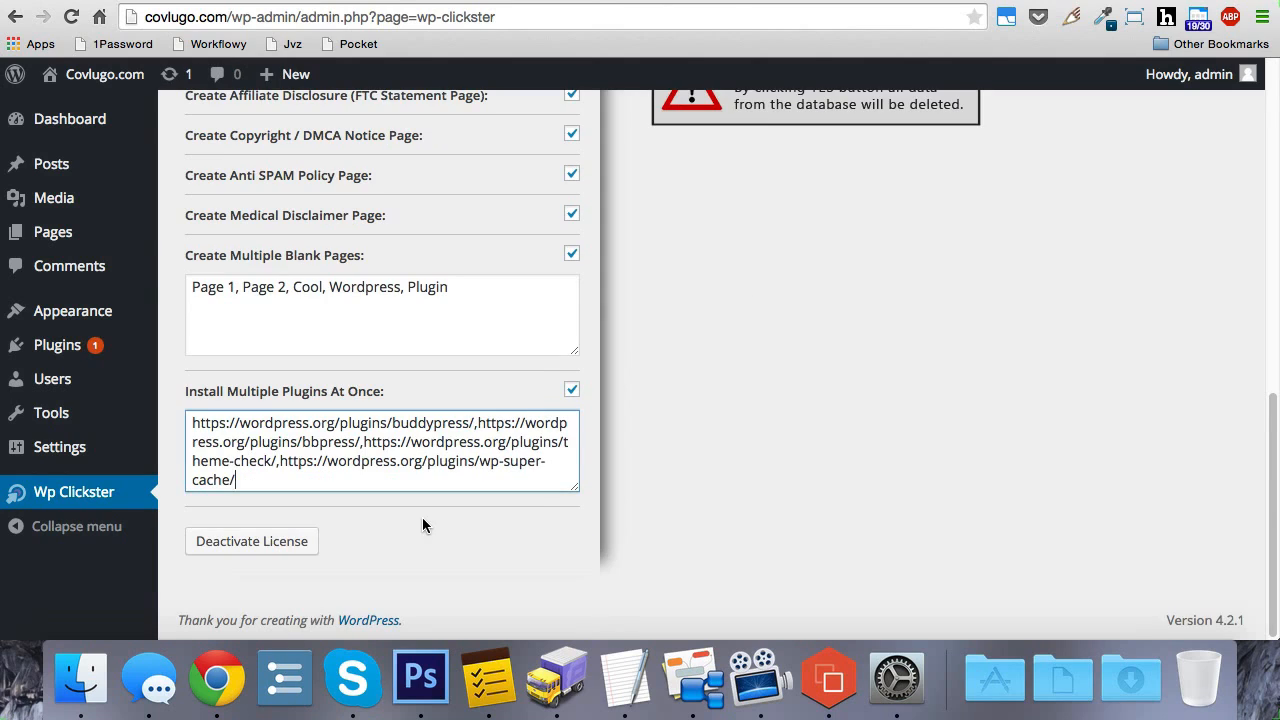
pyautogui.moveTo(284, 484); pyautogui.dragTo(188, 422)
pyautogui.click(300, 478)
pyautogui.moveTo(290, 478); pyautogui.dragTo(283, 466)
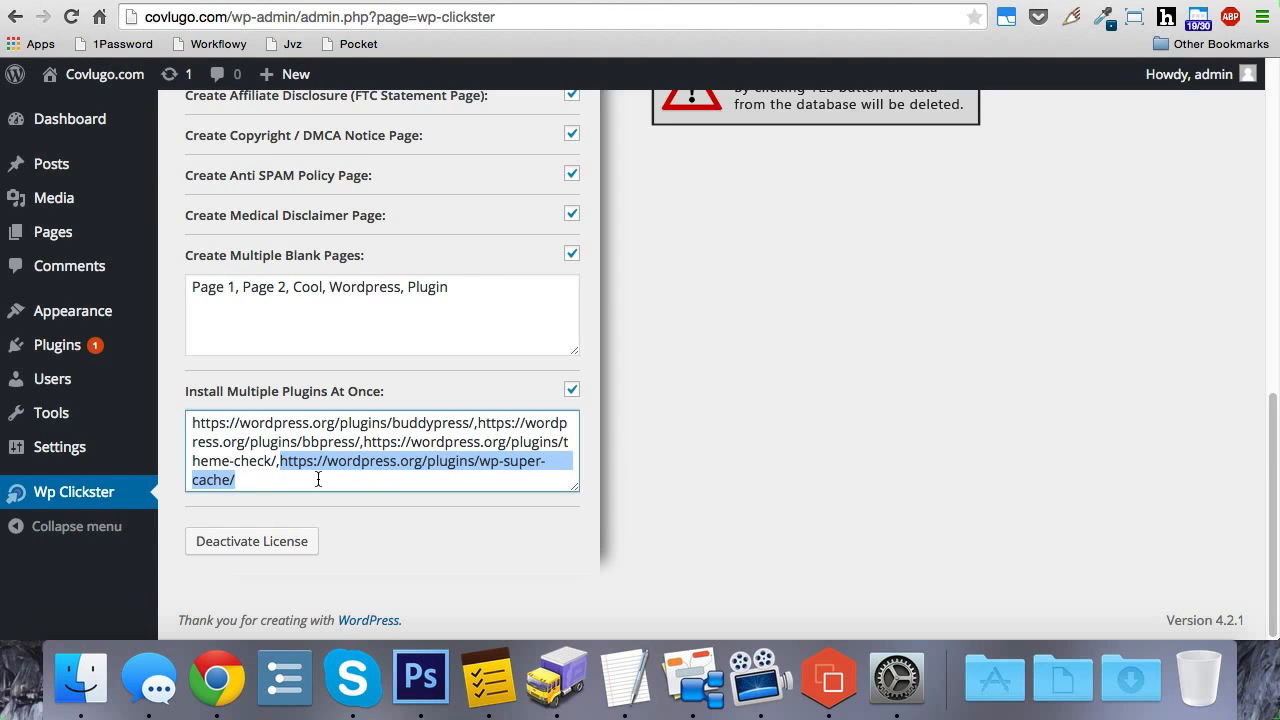
pyautogui.click(318, 480)
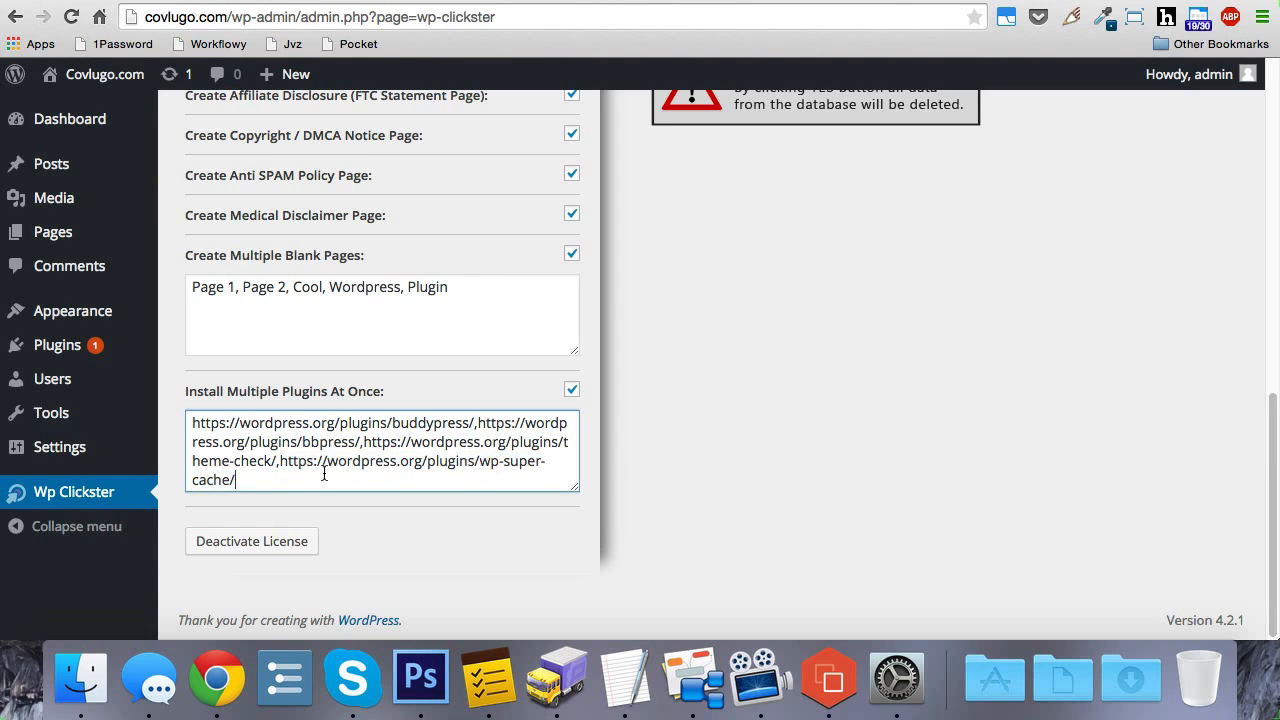
pyautogui.click(1140, 0)
pyautogui.click(1097, 3)
# Step: Review the enabled deletion, permalink, comment notification, category and page creation options before running the setup
pyautogui.scroll(8, 1046, 322)
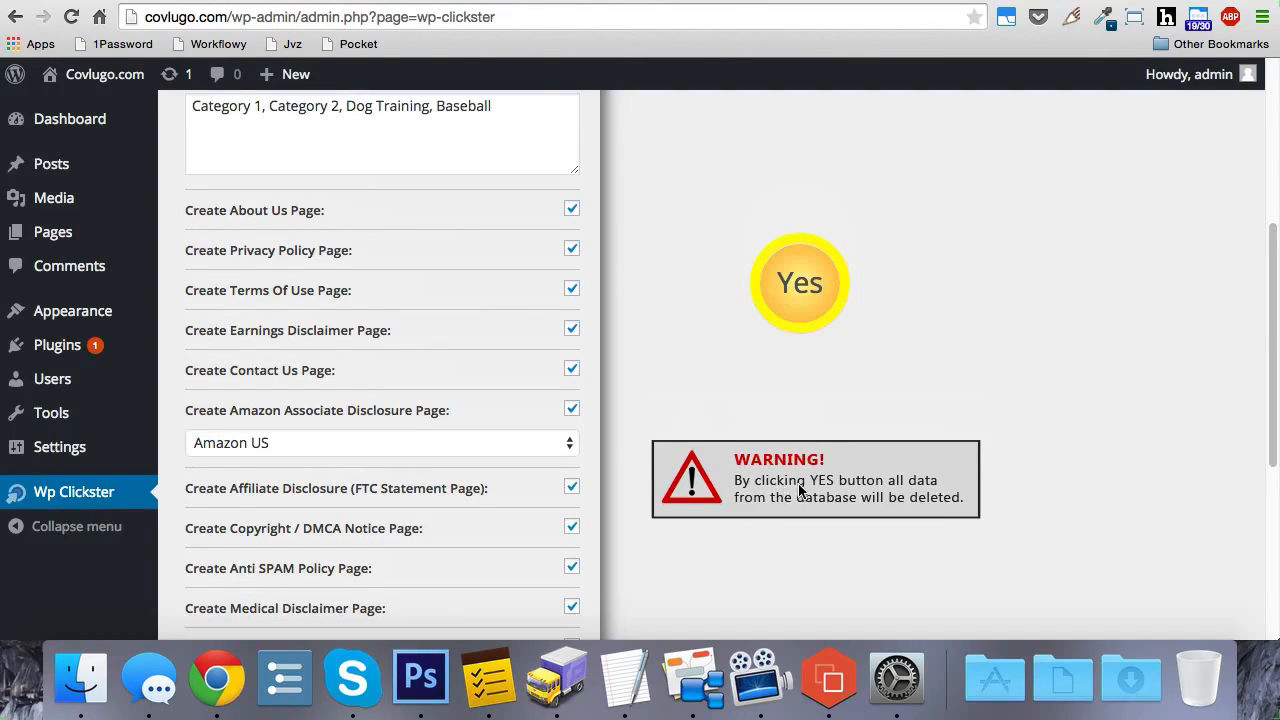
pyautogui.scroll(3, 970, 443)
pyautogui.scroll(2, 970, 443)
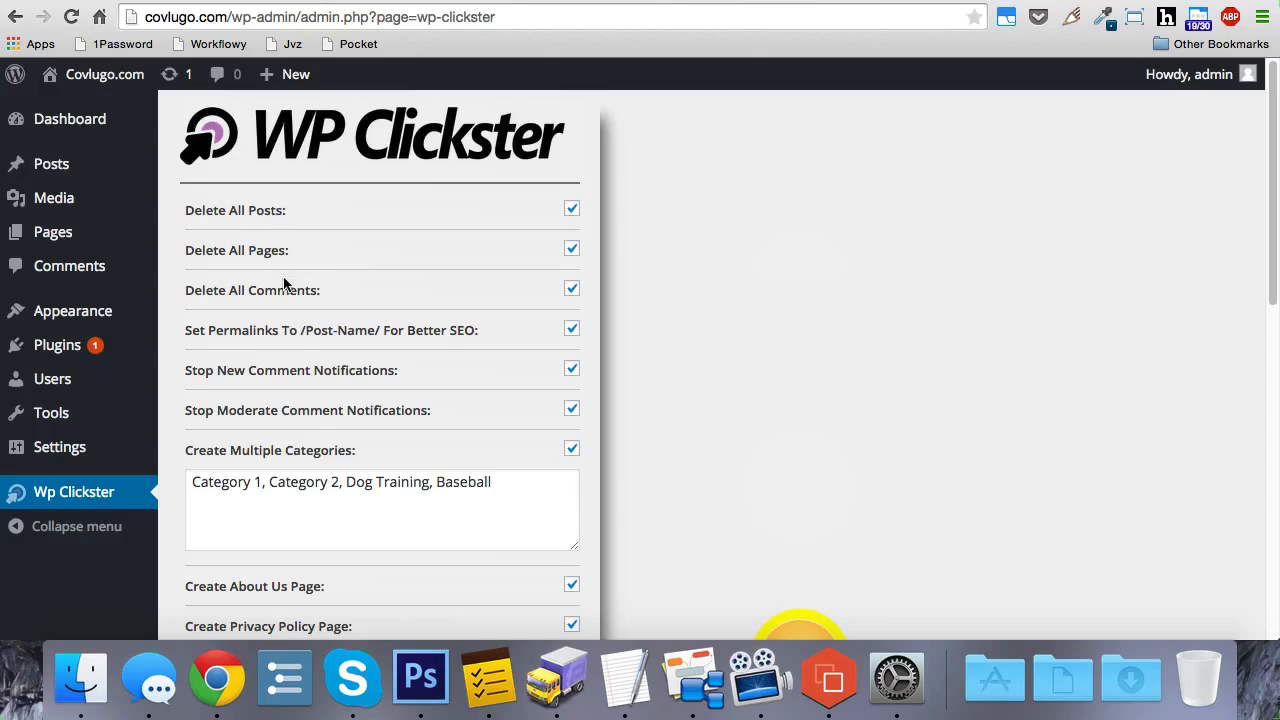
pyautogui.scroll(-5, 668, 278)
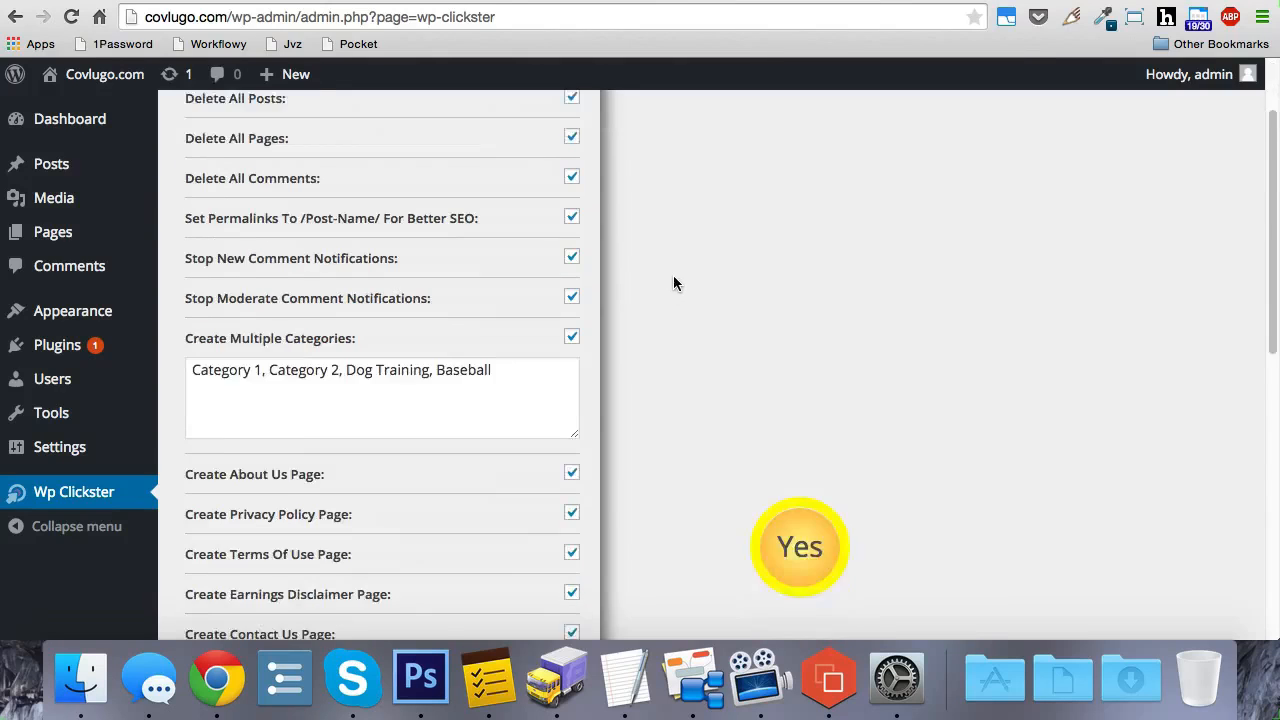
pyautogui.scroll(1, 679, 292)
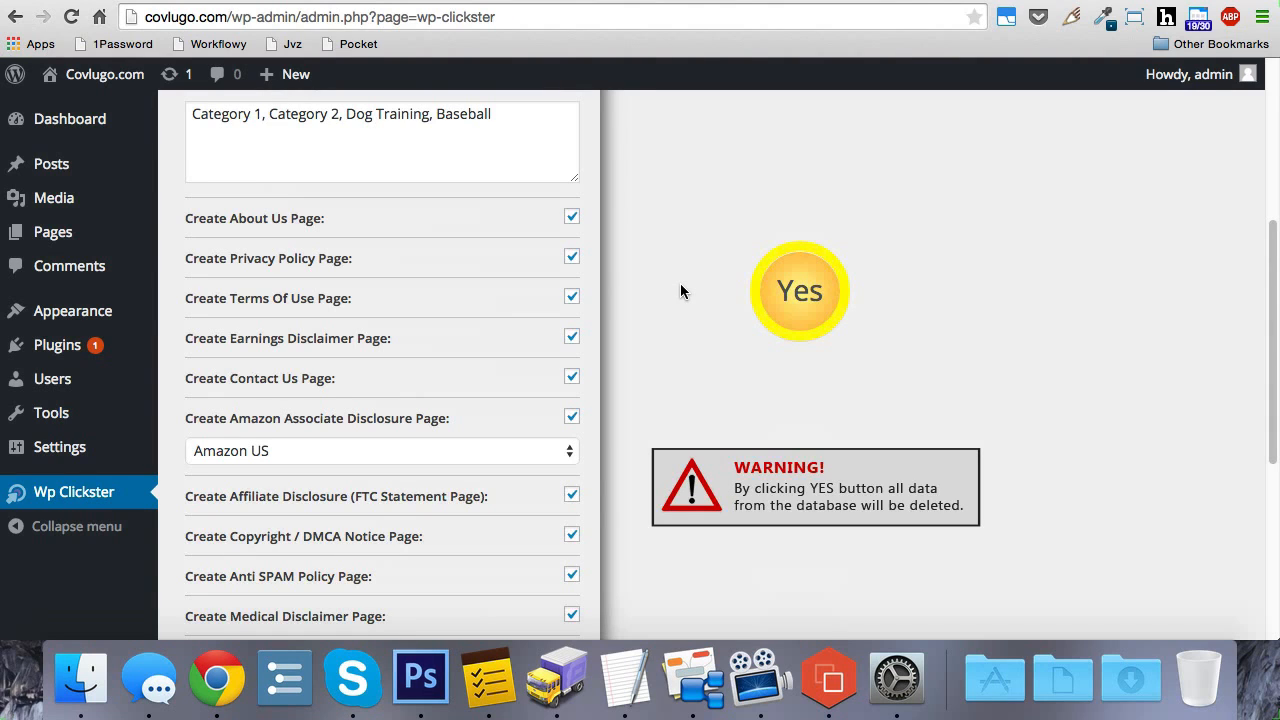
pyautogui.scroll(5, 677, 294)
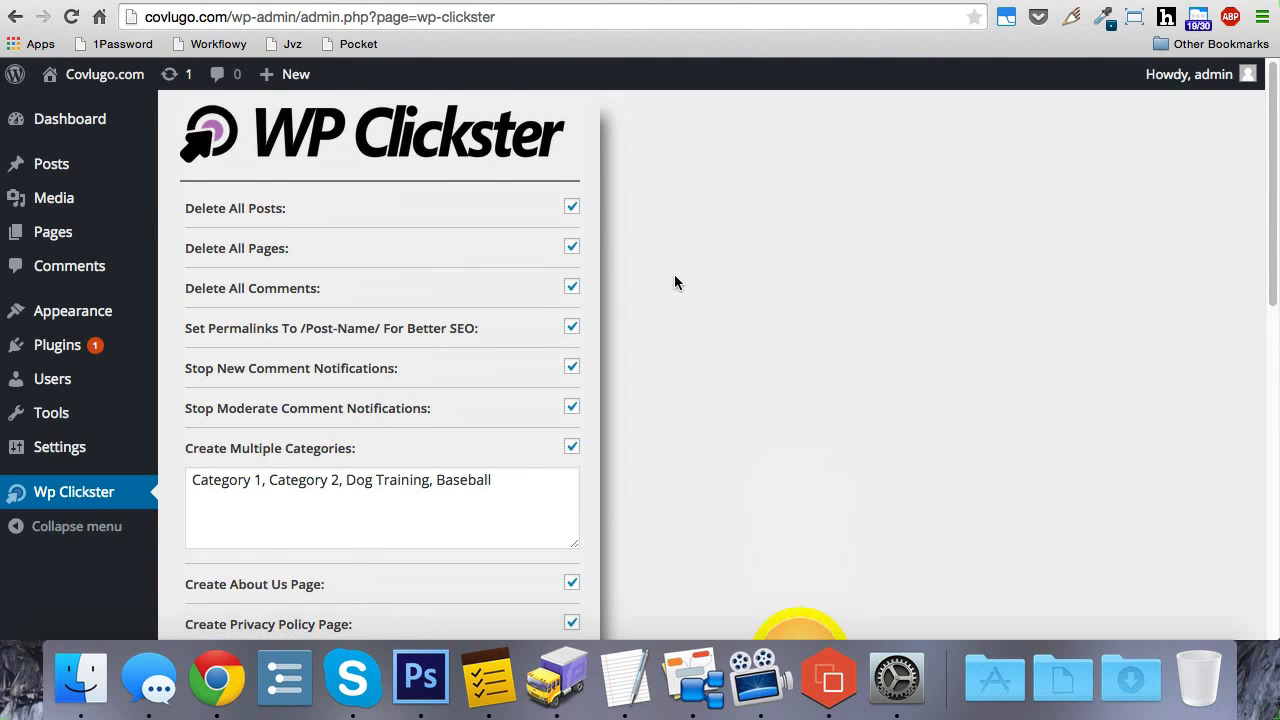
pyautogui.scroll(-3, 675, 282)
pyautogui.scroll(-2, 410, 305)
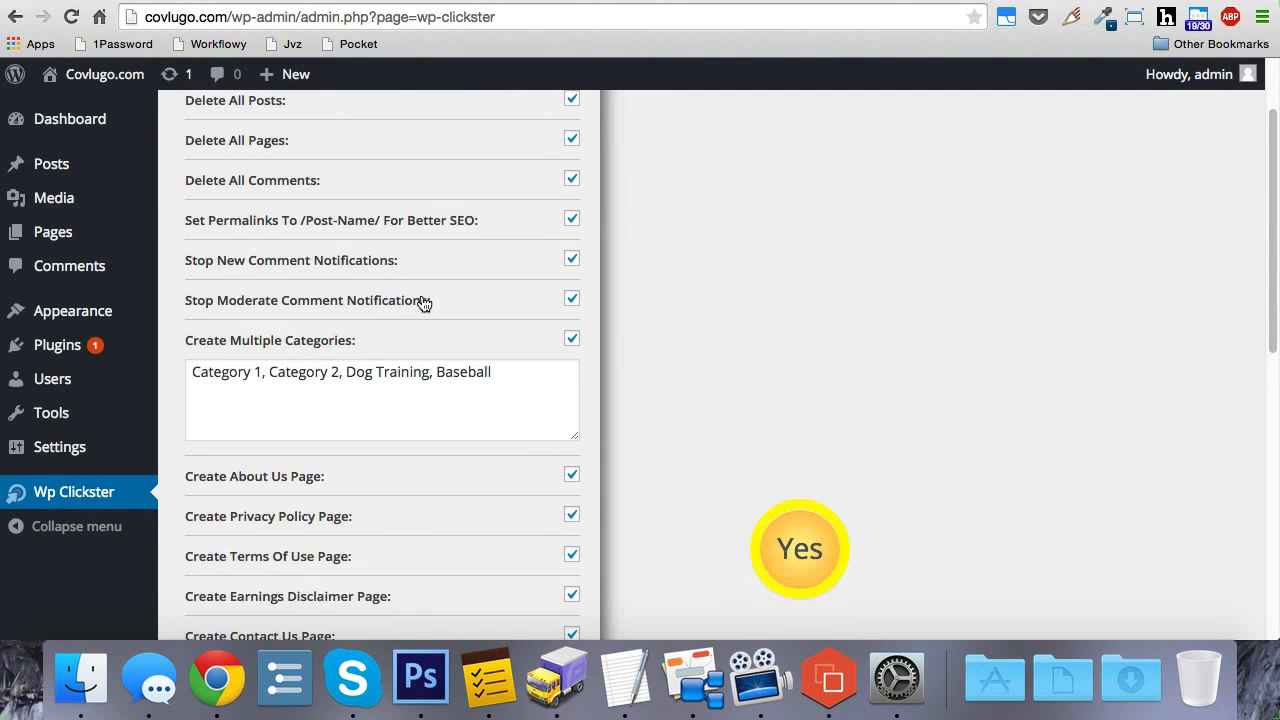
pyautogui.scroll(-4, 550, 275)
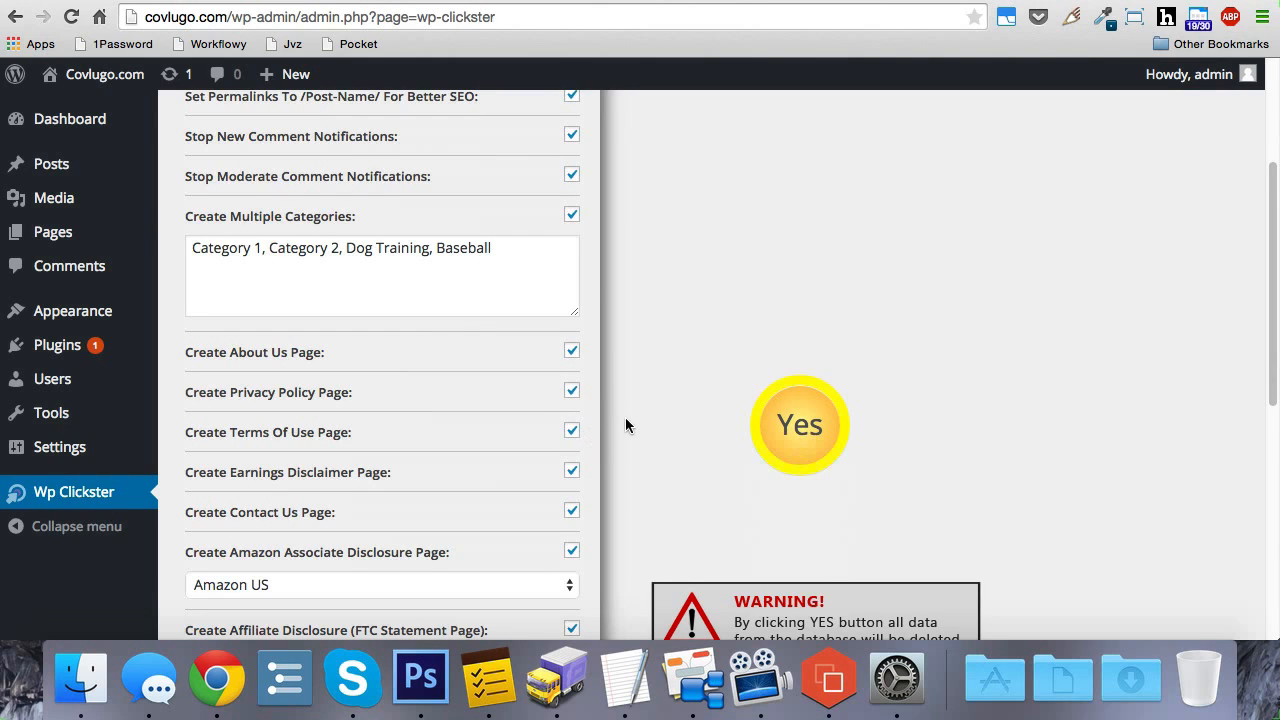
pyautogui.scroll(-1, 645, 385)
pyautogui.scroll(10, 647, 378)
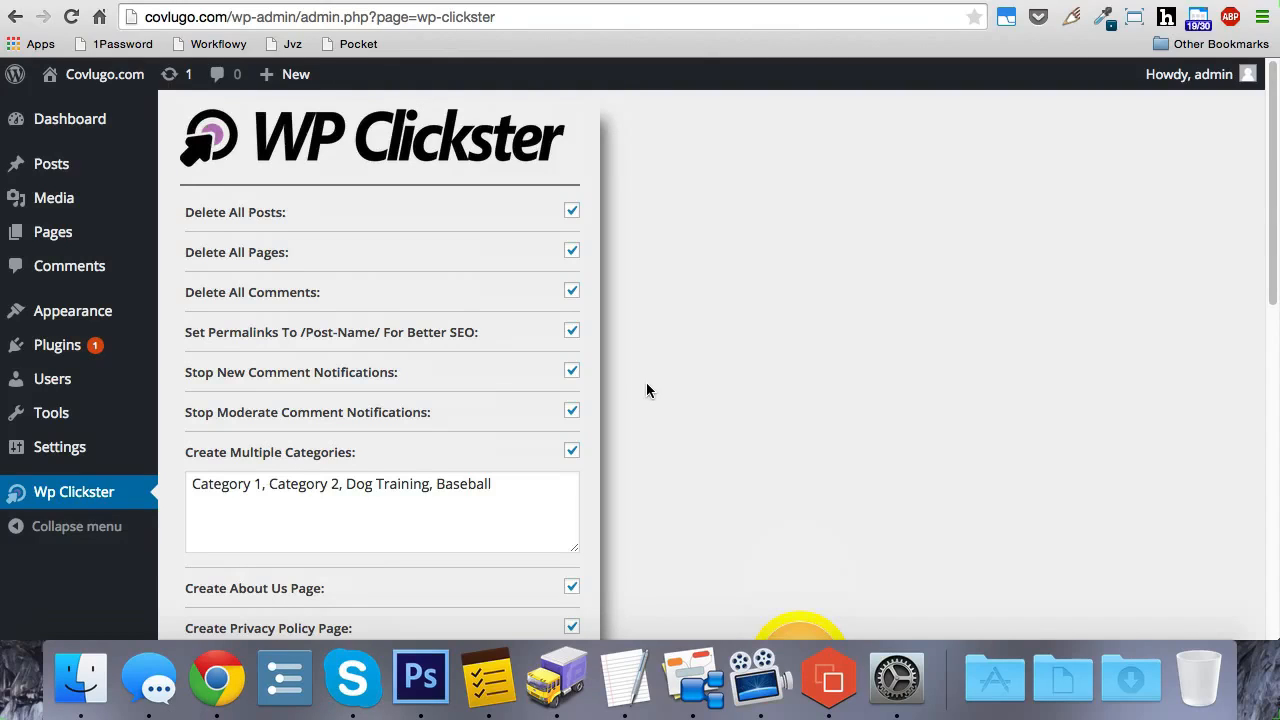
# Step: Run WP Clickster with all the selected cleanup, category, page and plugin options
pyautogui.scroll(-5, 650, 383)
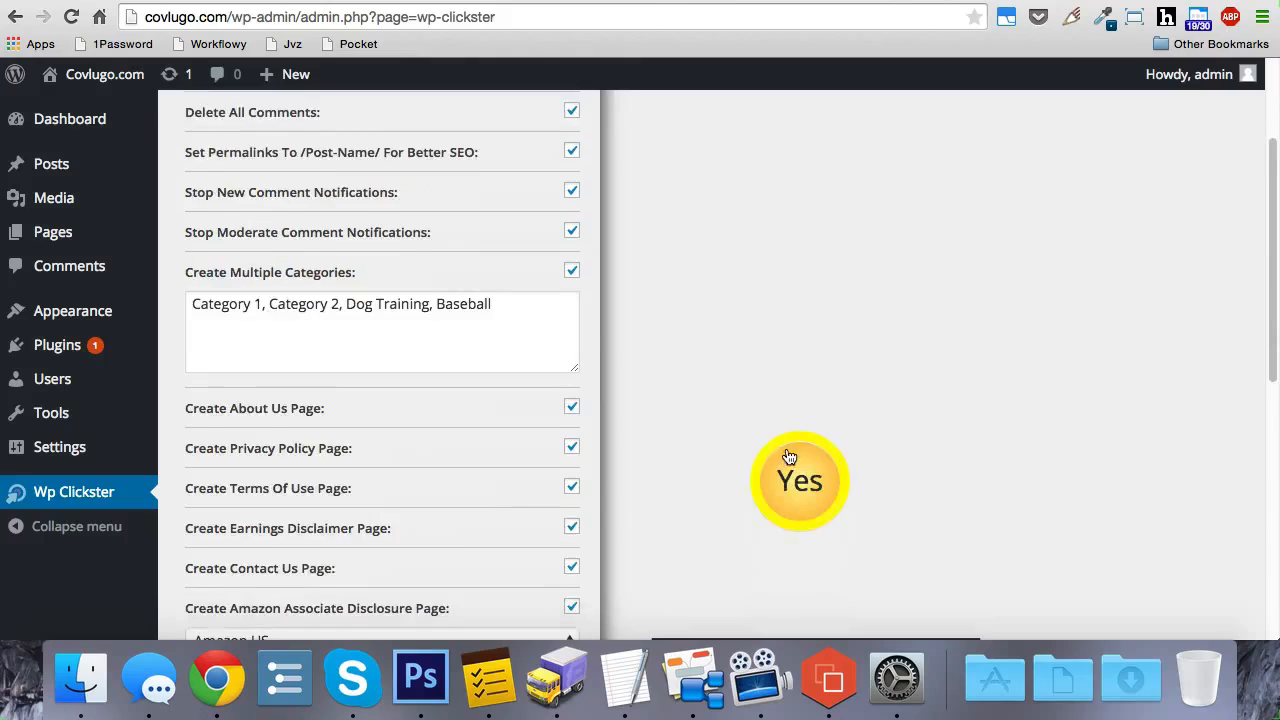
pyautogui.scroll(-3, 790, 455)
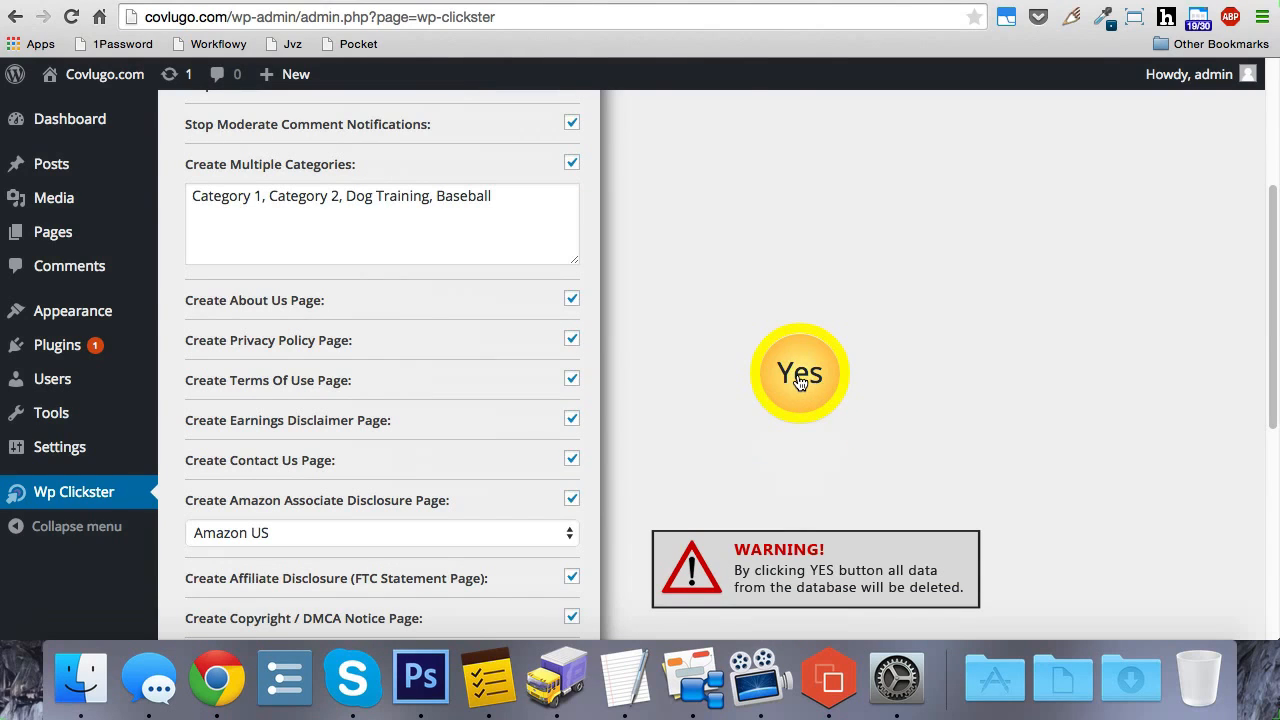
pyautogui.click(800, 382)
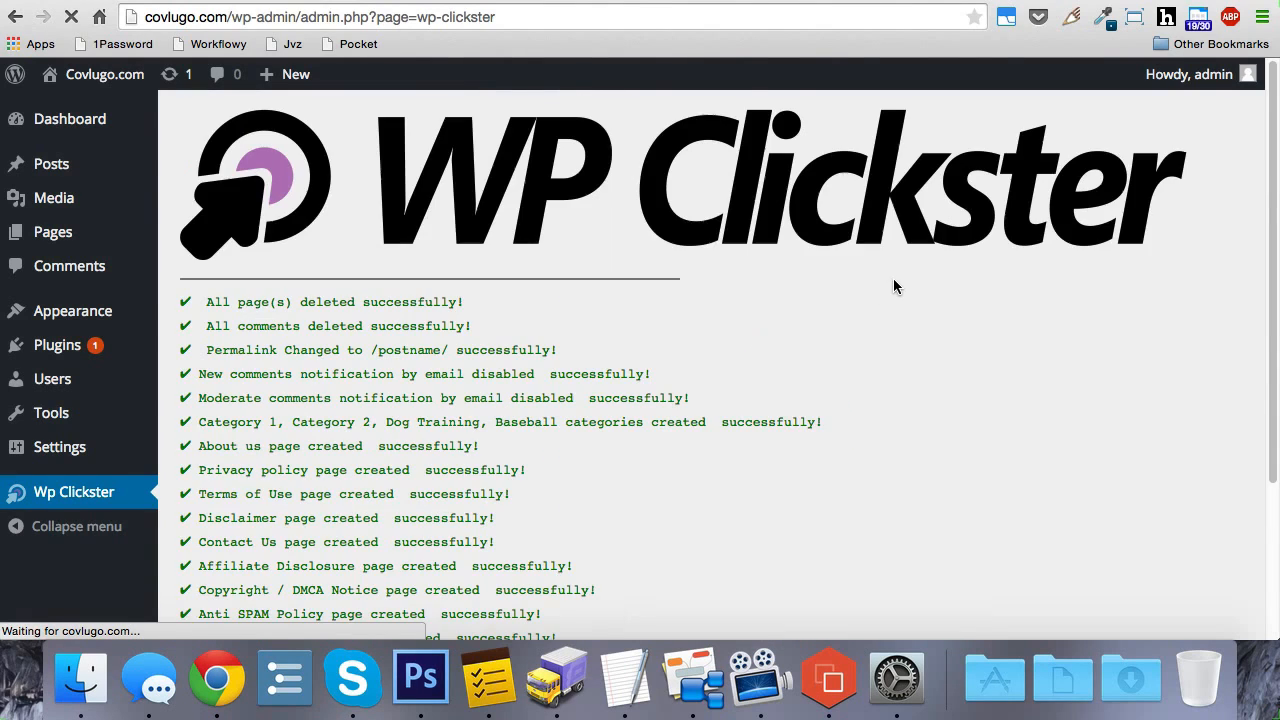
# Step: Examine the results log for the cleanup, page creation and plugin installations, and the list of pages offered for the footer
pyautogui.scroll(-2, 893, 287)
pyautogui.scroll(-2, 893, 287)
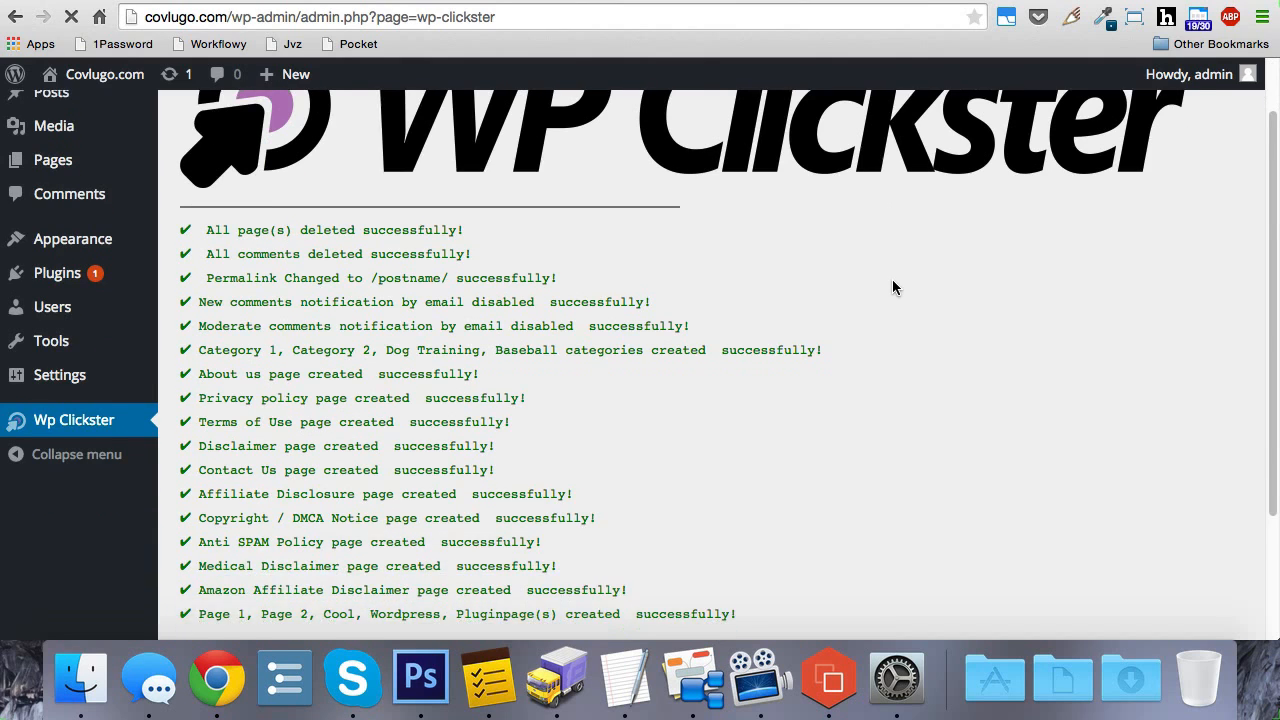
pyautogui.moveTo(206, 190); pyautogui.dragTo(776, 583)
pyautogui.click(774, 581)
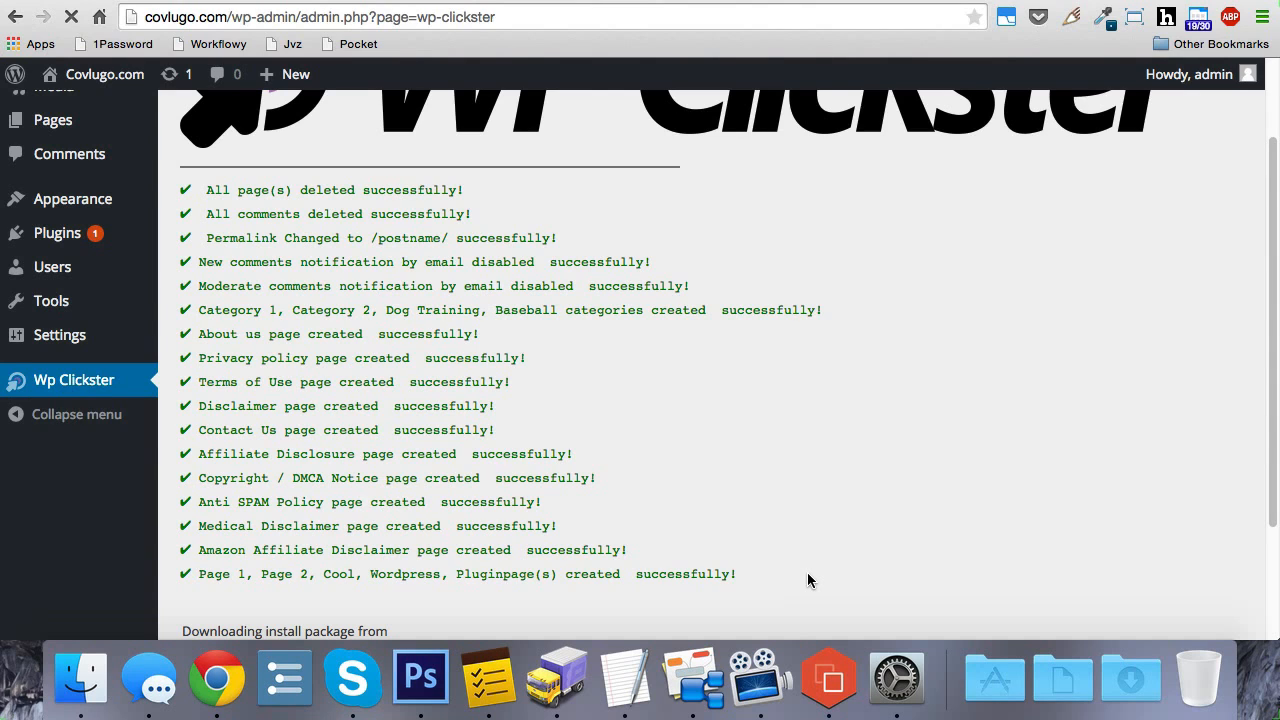
pyautogui.scroll(-7, 807, 580)
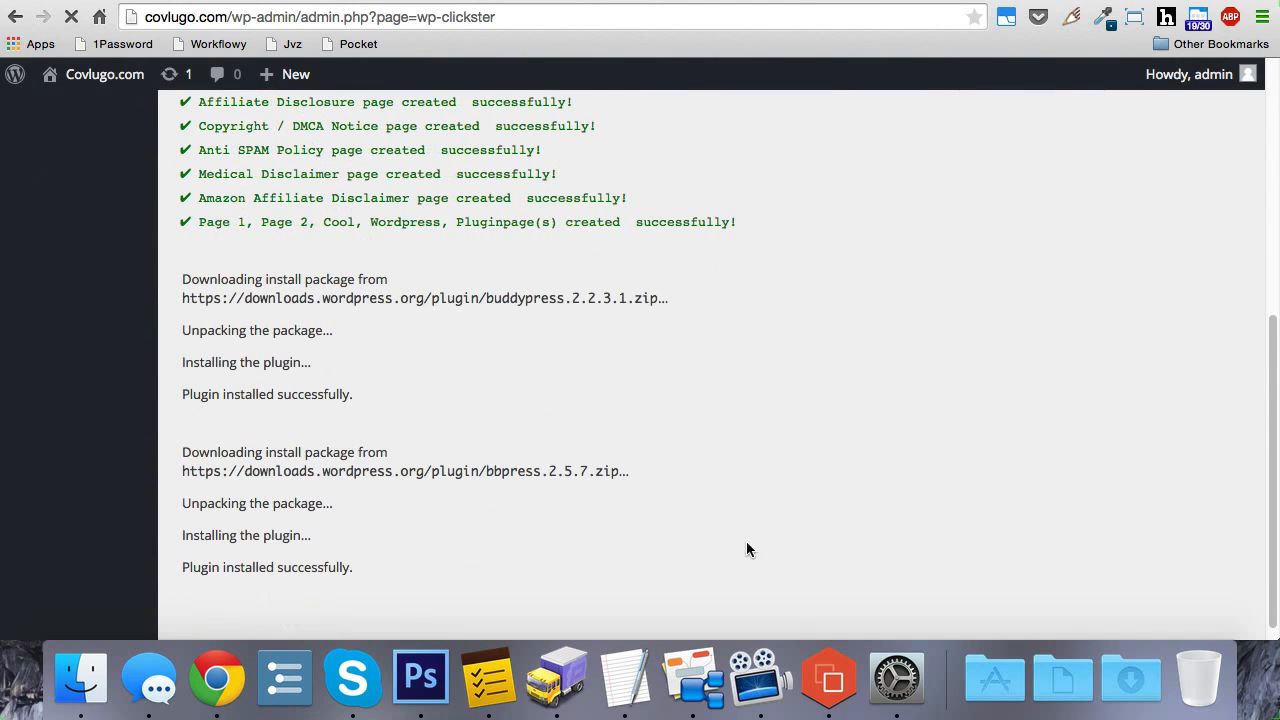
pyautogui.tripleClick(190, 396)
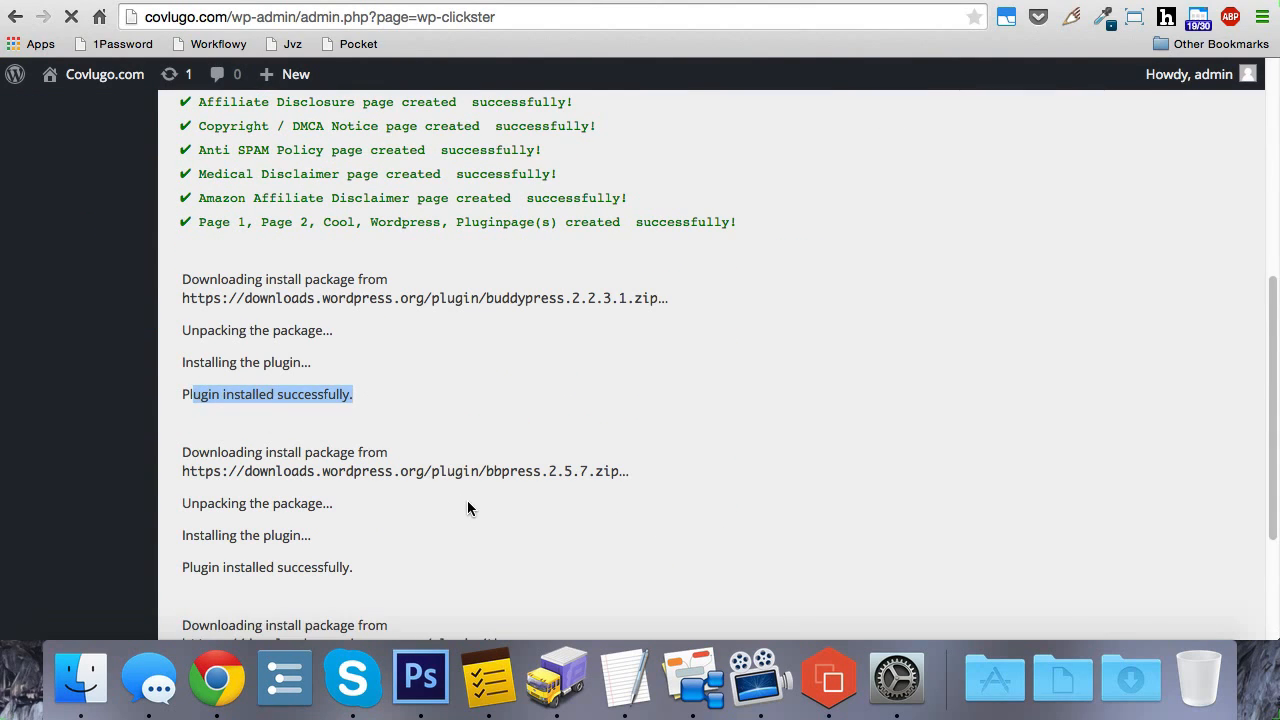
pyautogui.click(467, 500)
pyautogui.scroll(-2, 507, 490)
pyautogui.scroll(-4, 507, 490)
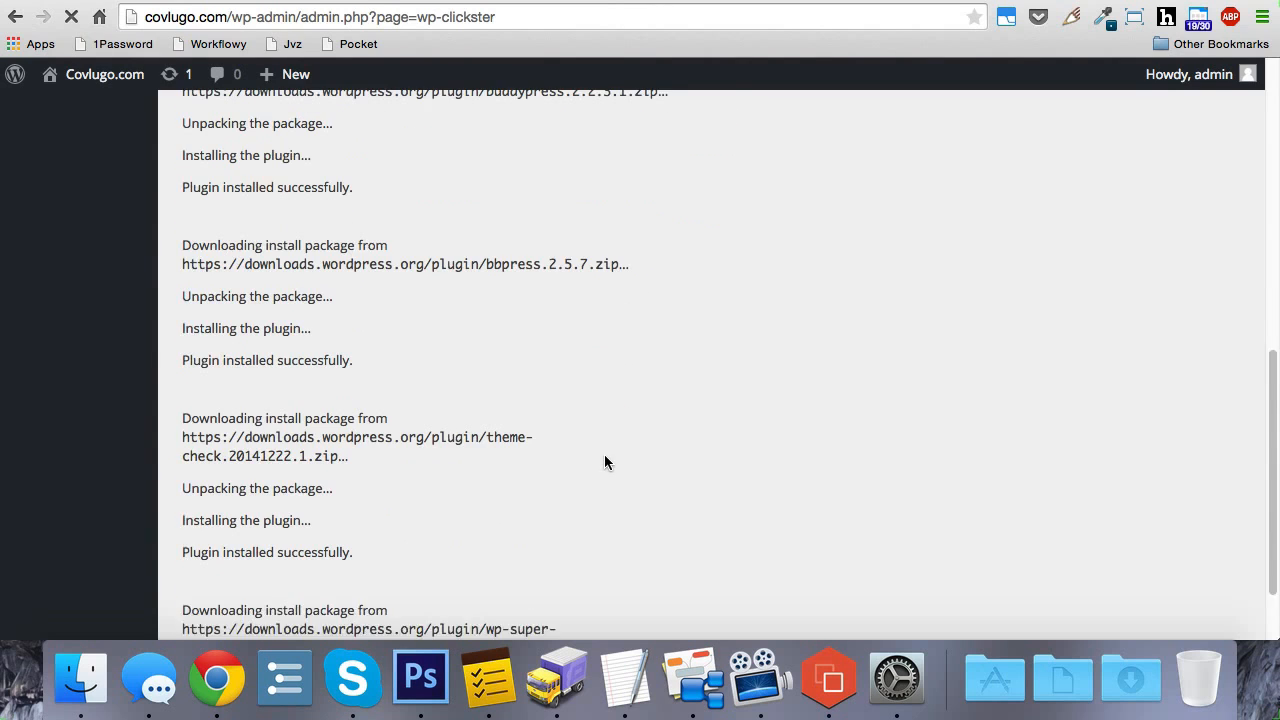
pyautogui.scroll(-4, 616, 432)
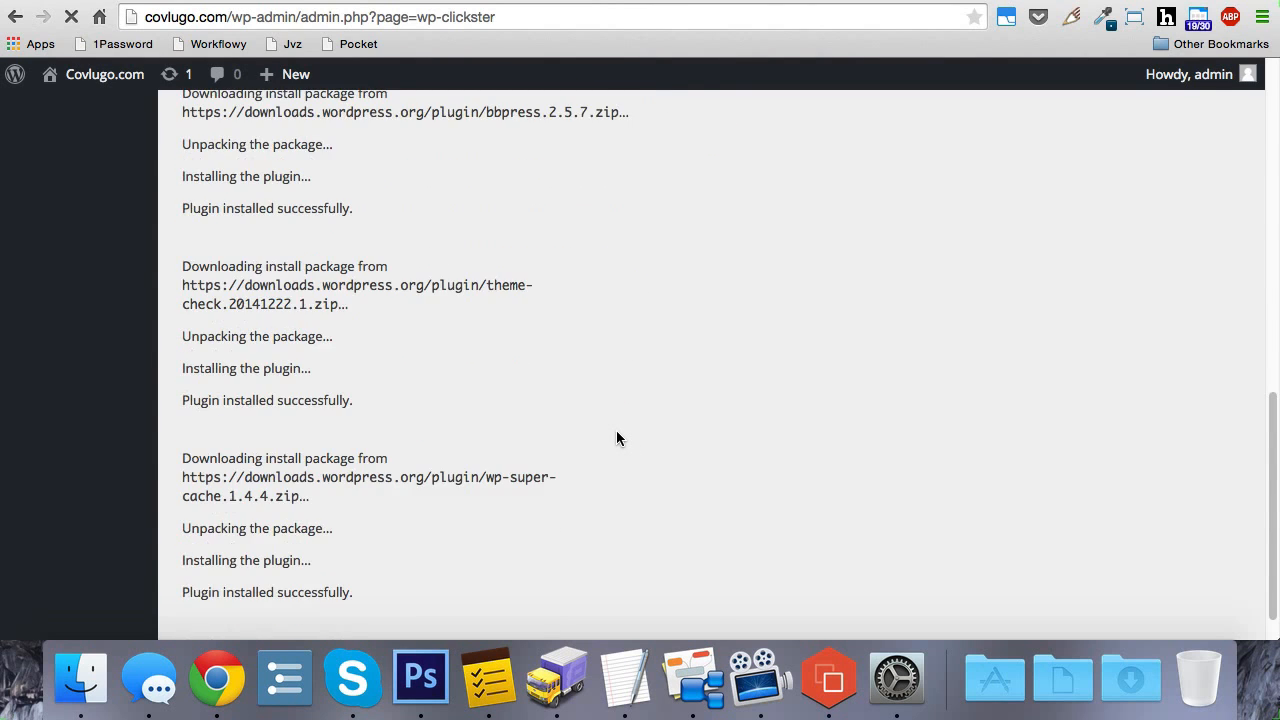
pyautogui.scroll(-3, 616, 438)
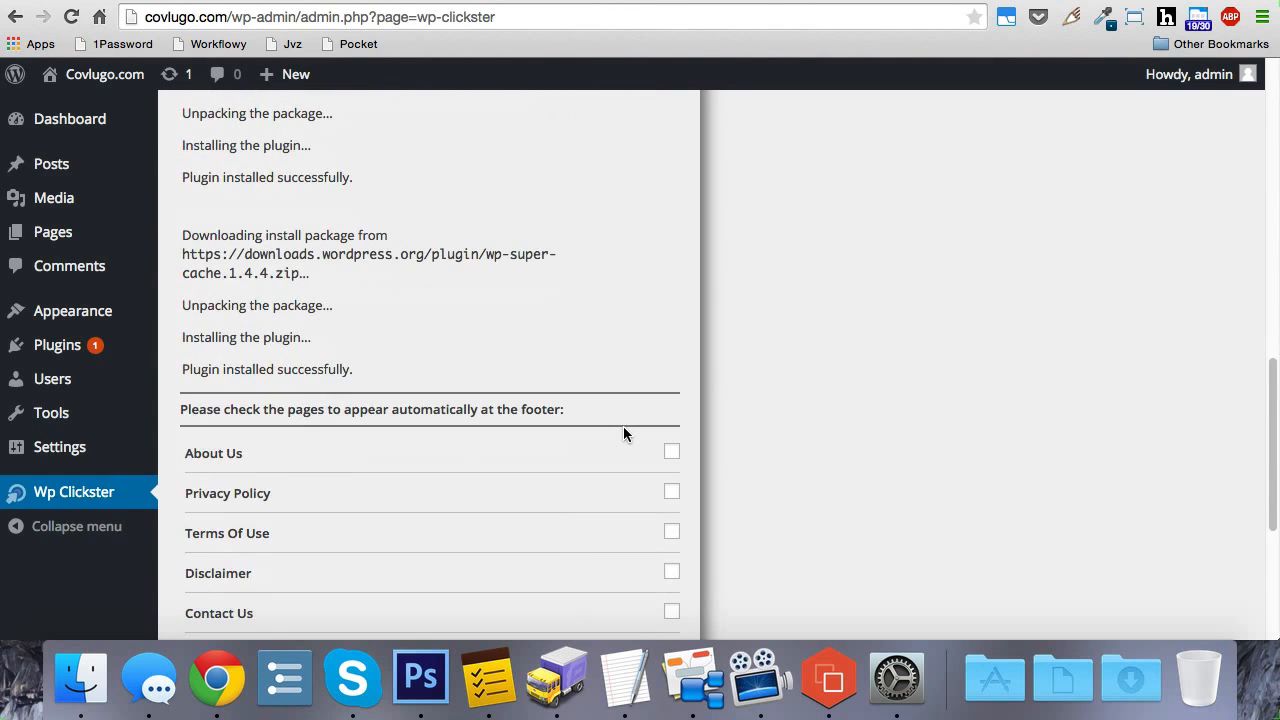
pyautogui.scroll(-2, 579, 440)
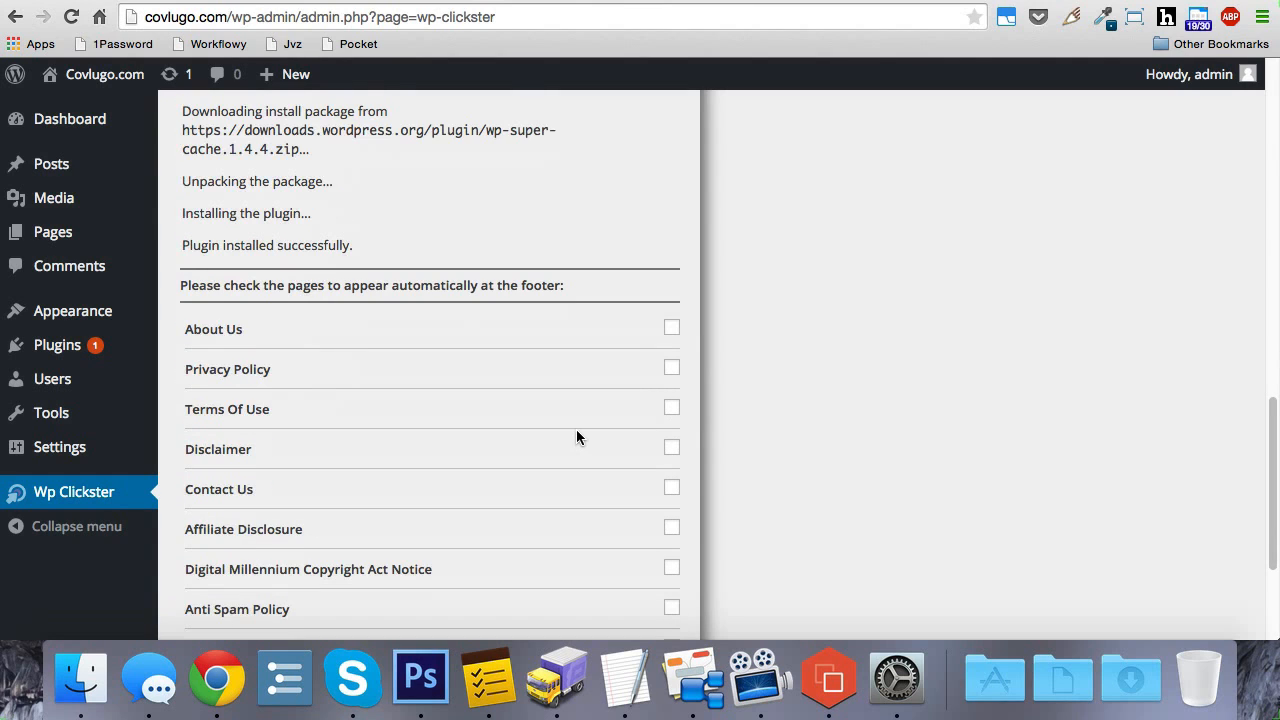
pyautogui.scroll(12, 578, 432)
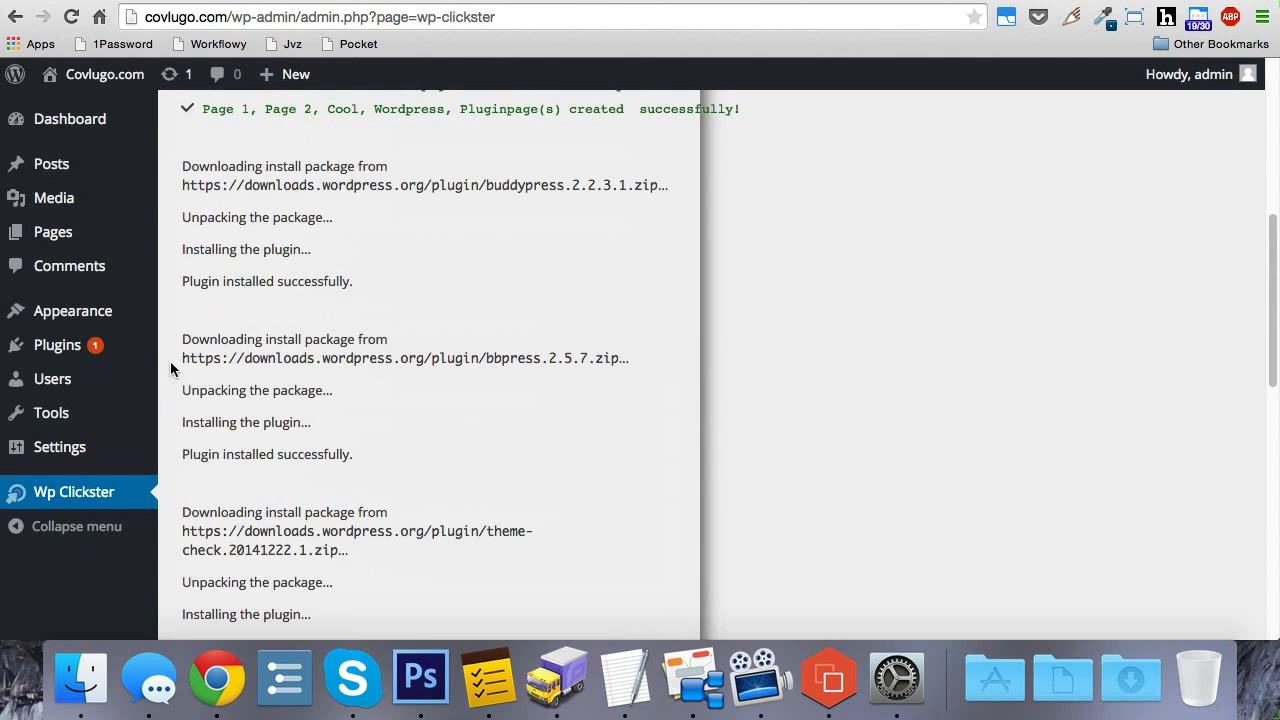
# Step: Open the site's installed plugins list and check the entries for bbPress, BuddyPress, Theme Check and WP Super Cache
pyautogui.click(67, 350)
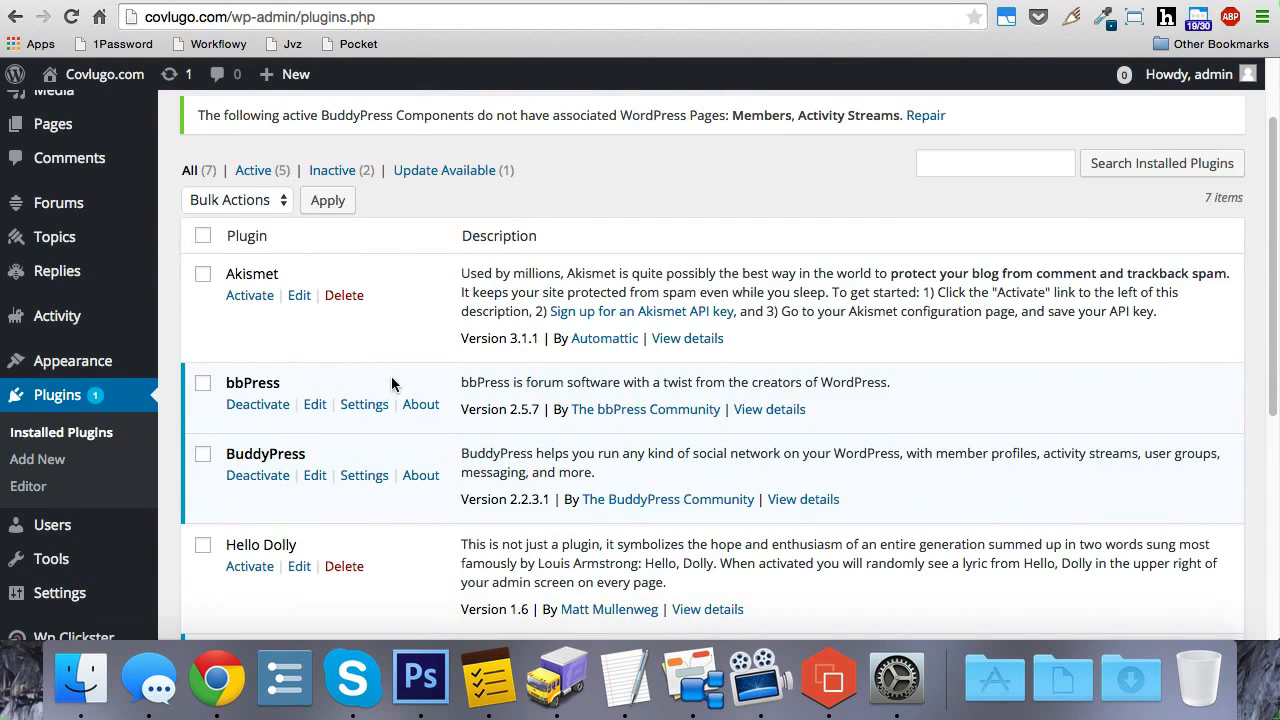
pyautogui.scroll(-4, 380, 395)
pyautogui.scroll(-5, 364, 407)
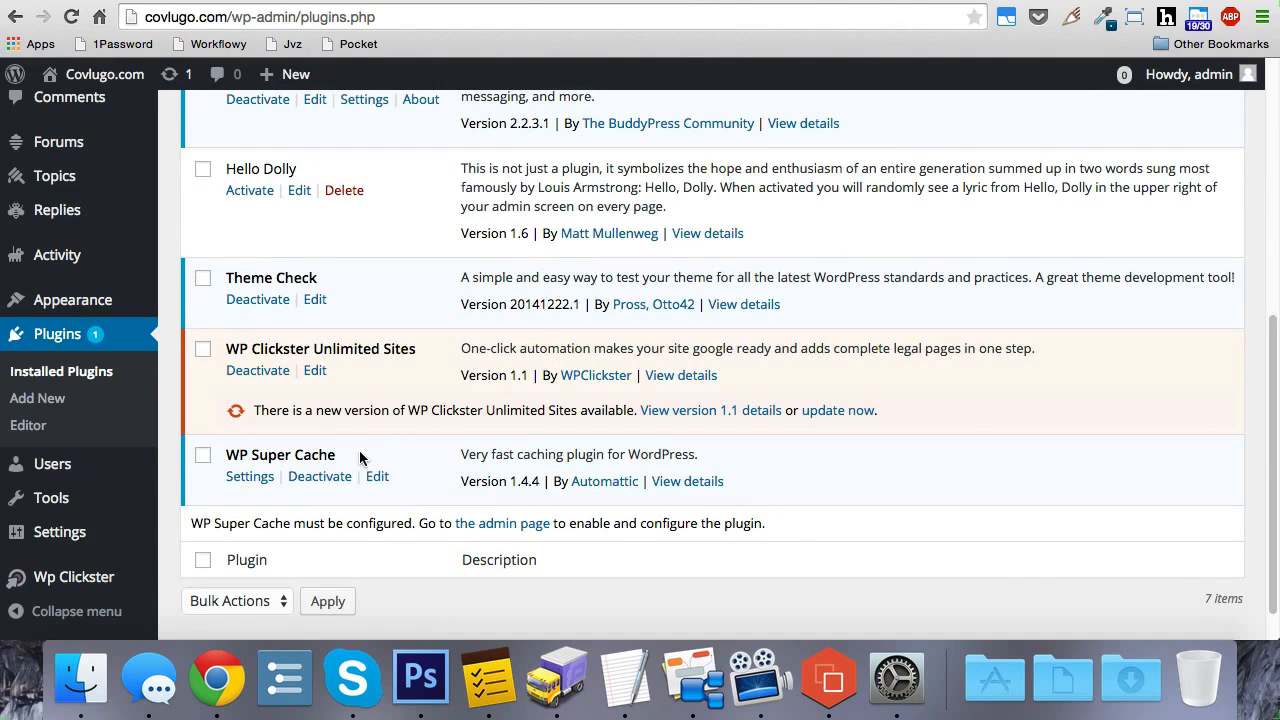
# Step: Compare the installed plugins with the featured plugins in the WordPress.org Plugin Directory, and return to the site's plugin list
pyautogui.click(300, 1)
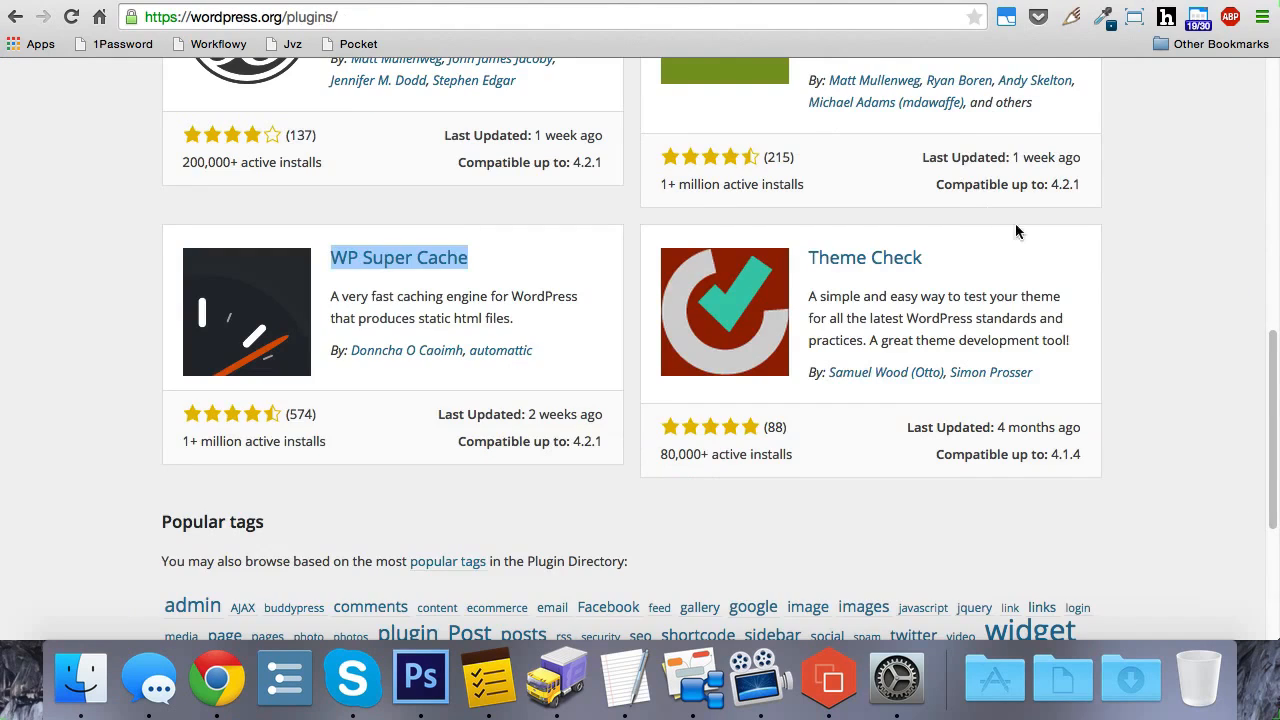
pyautogui.scroll(13, 1050, 235)
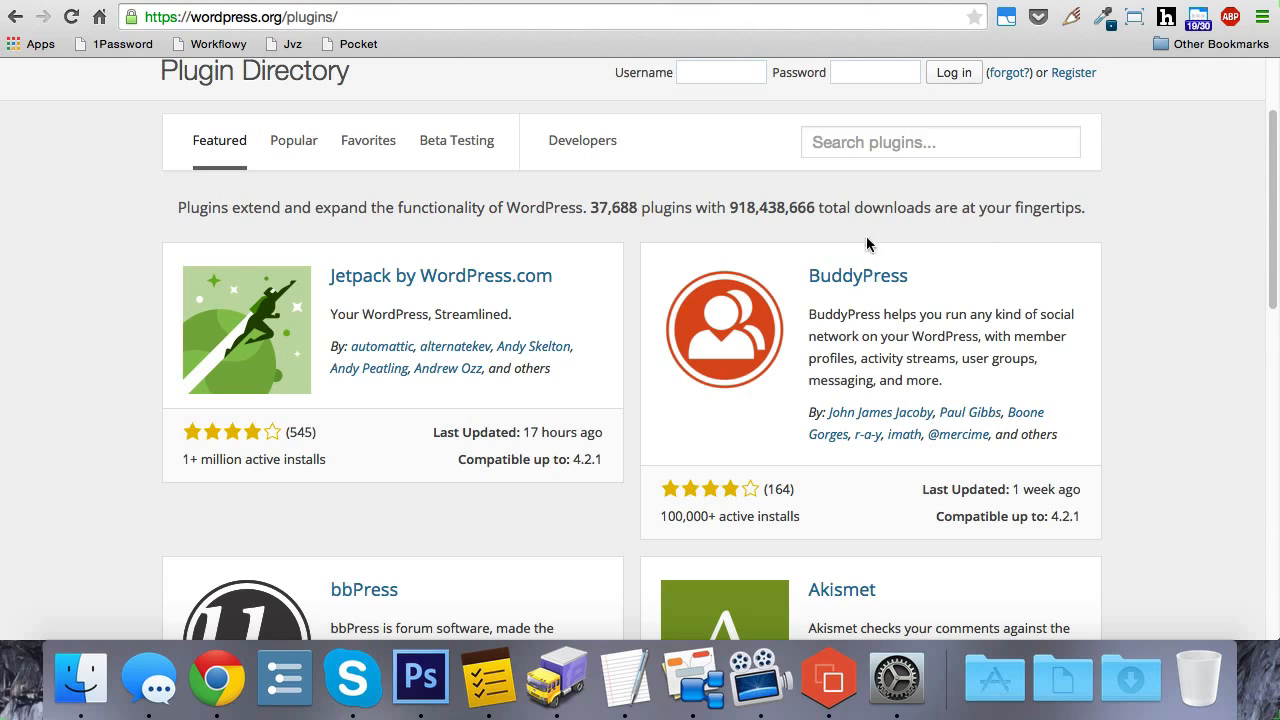
pyautogui.click(1080, 1)
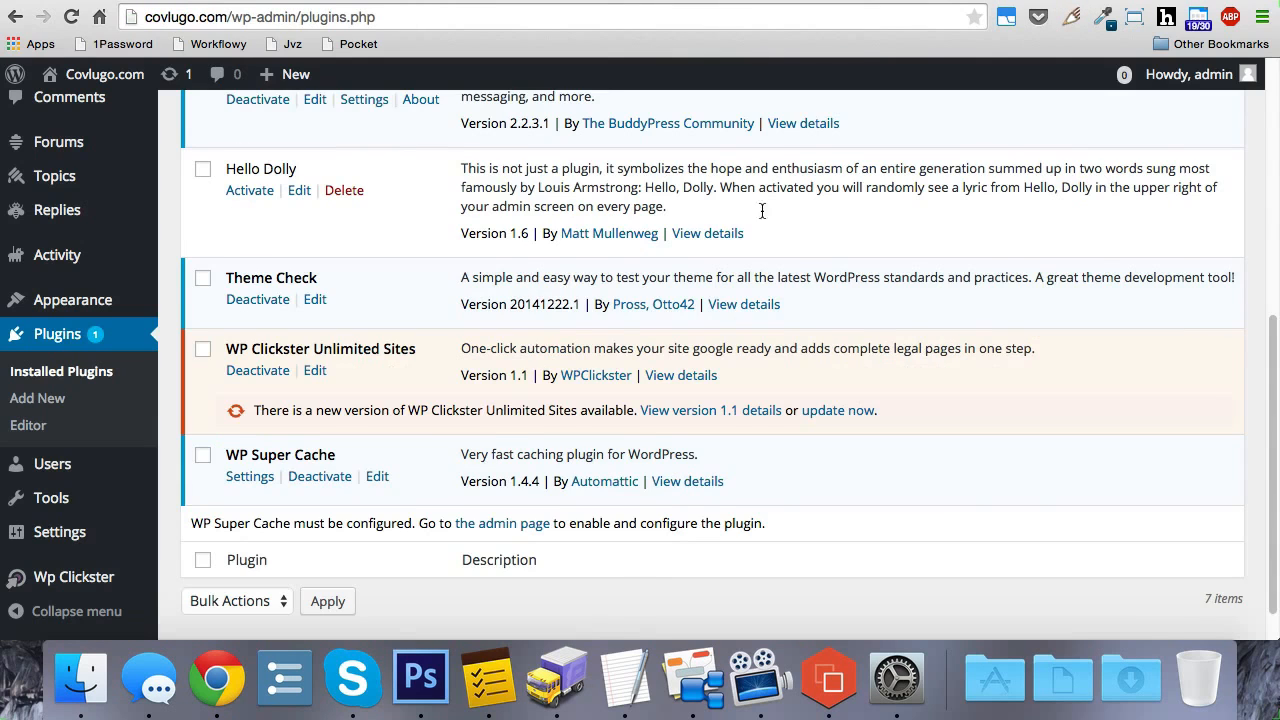
# Step: Open the site's Permalink Settings and check which common URL structure is selected
pyautogui.scroll(-1, 762, 211)
pyautogui.moveTo(103, 531)
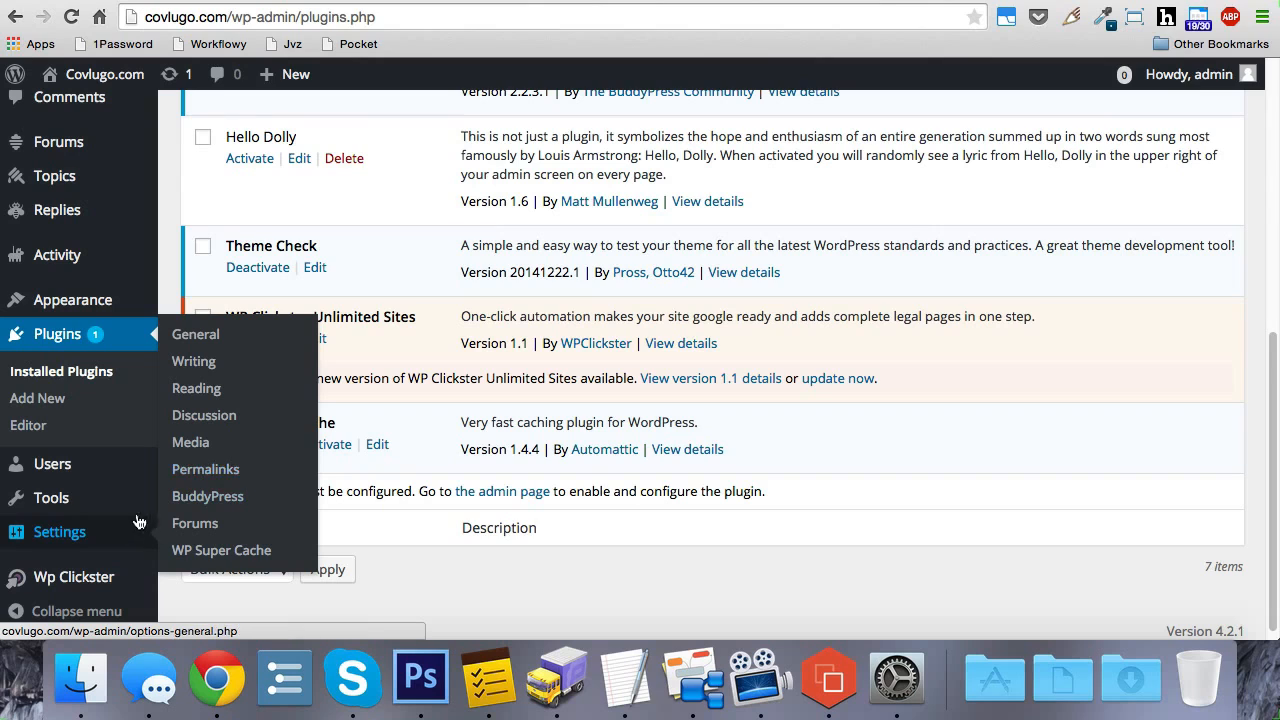
pyautogui.click(218, 474)
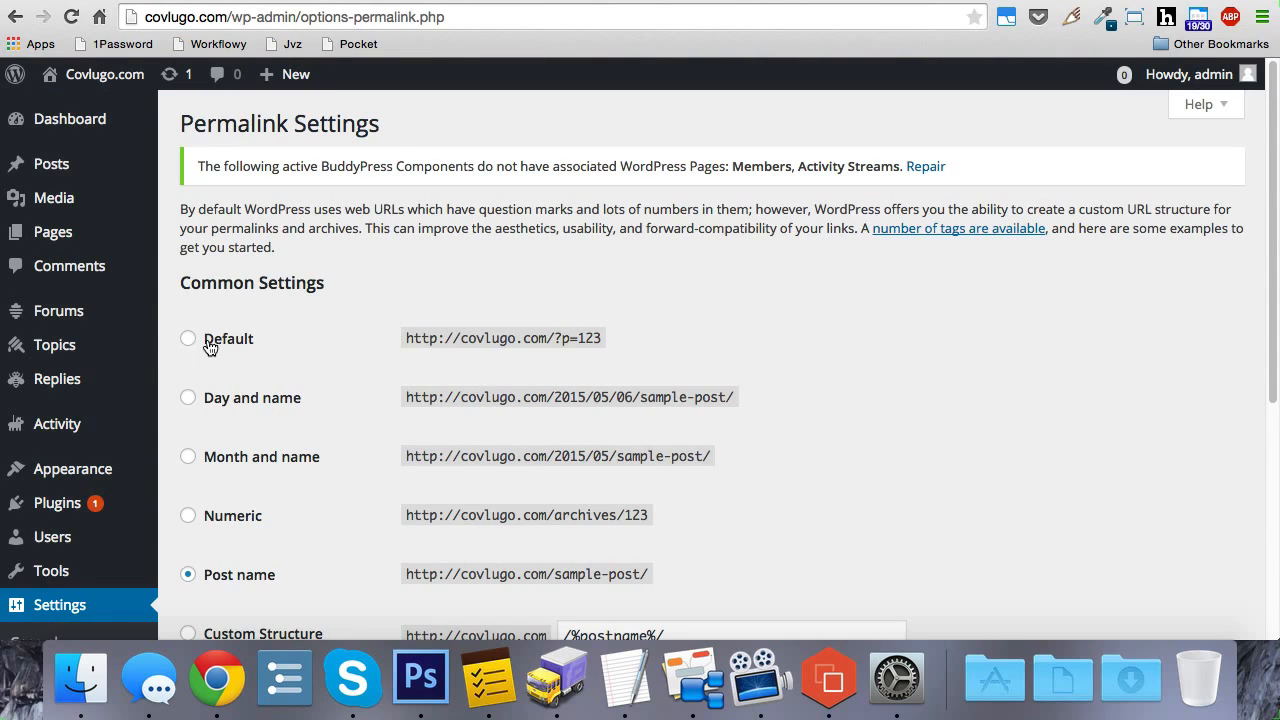
pyautogui.scroll(-2, 283, 343)
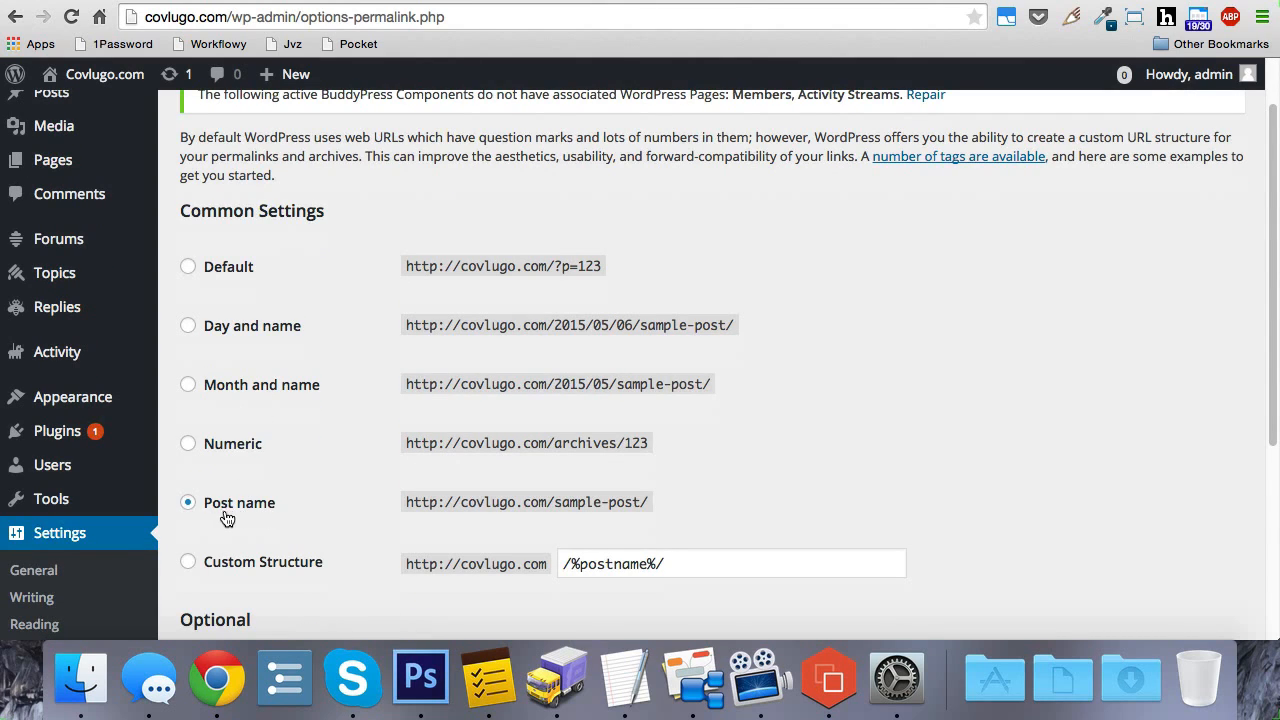
pyautogui.scroll(-1, 282, 487)
pyautogui.scroll(-1, 240, 504)
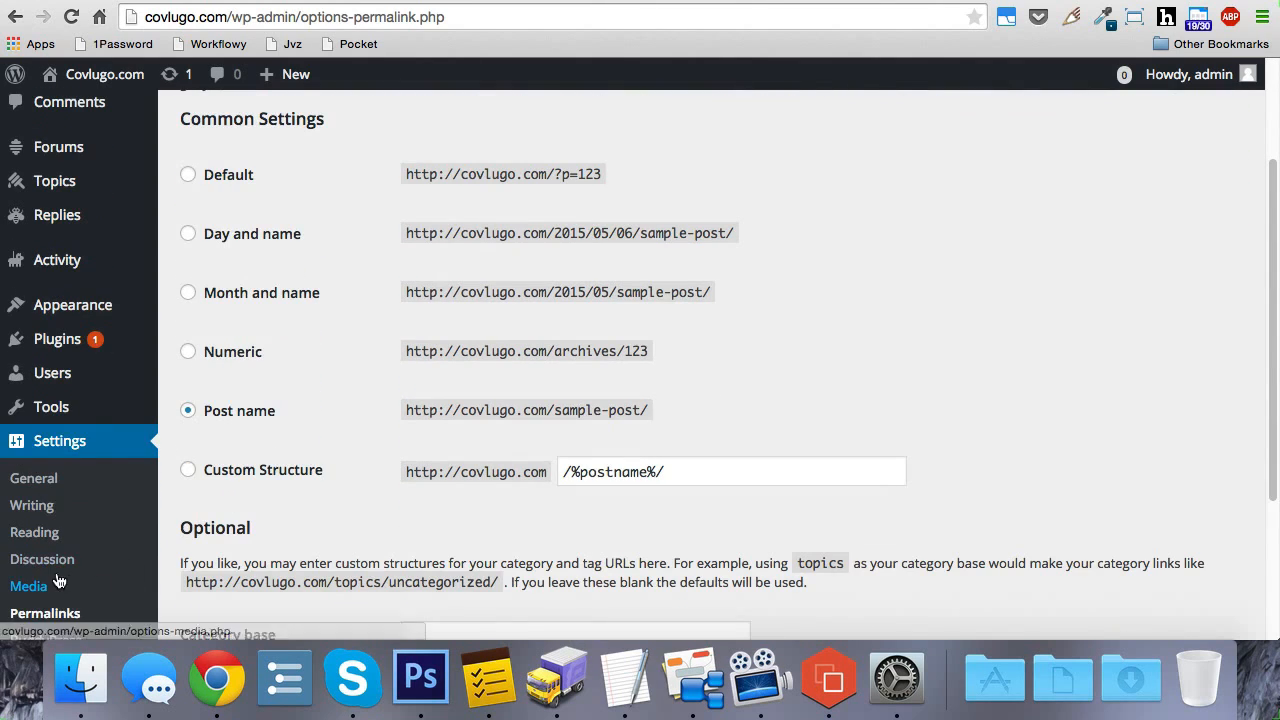
# Step: Open the Discussion Settings and check the e-mail notification options for new comments and comments held for moderation
pyautogui.click(42, 559)
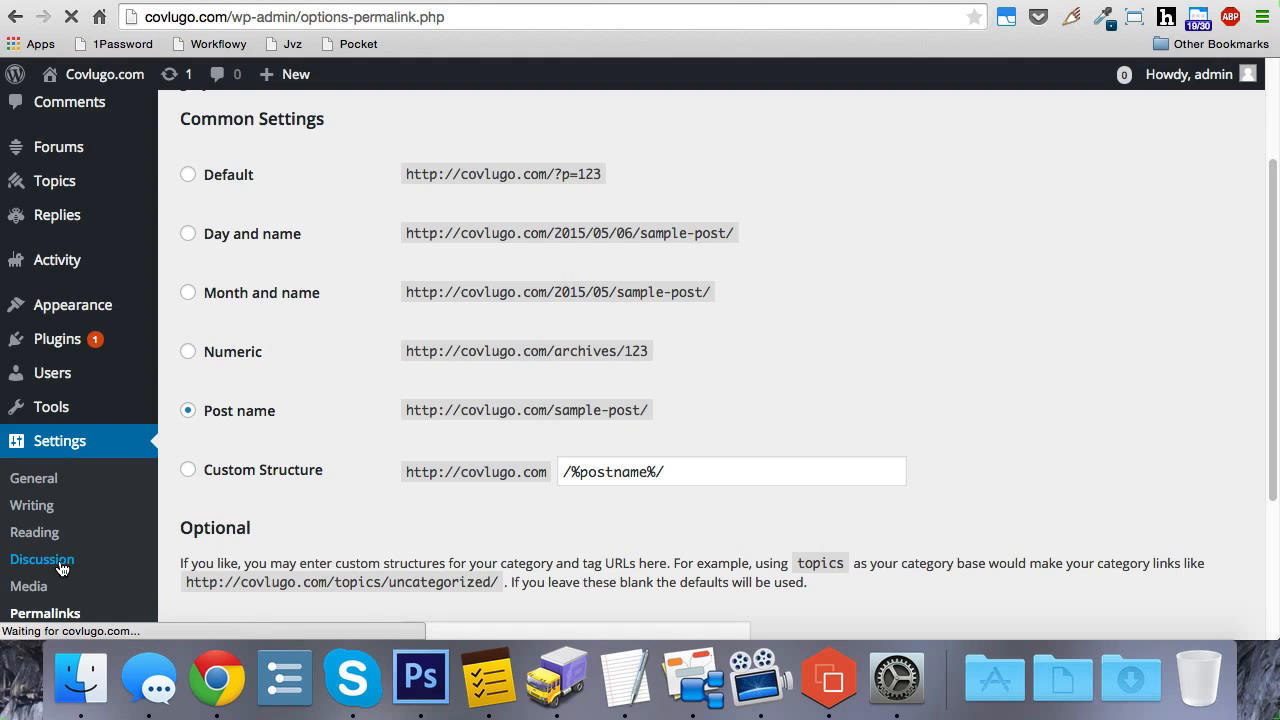
pyautogui.scroll(-2, 246, 451)
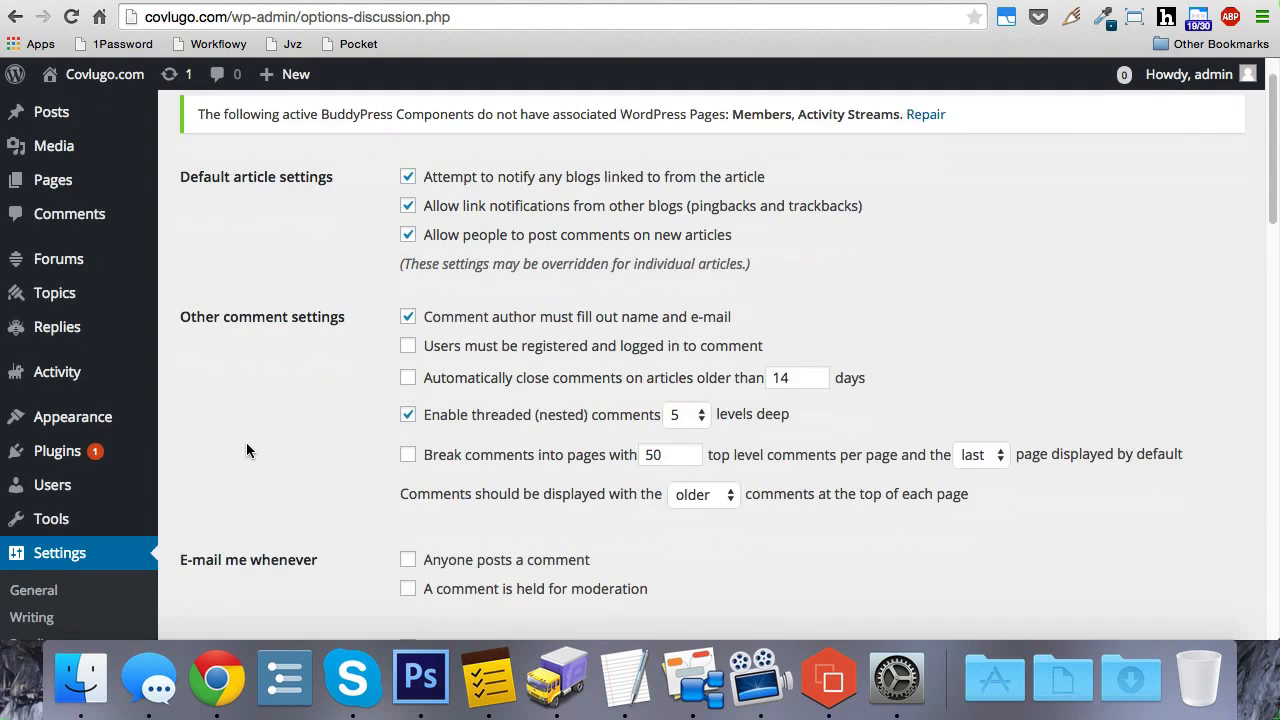
pyautogui.scroll(-5, 250, 445)
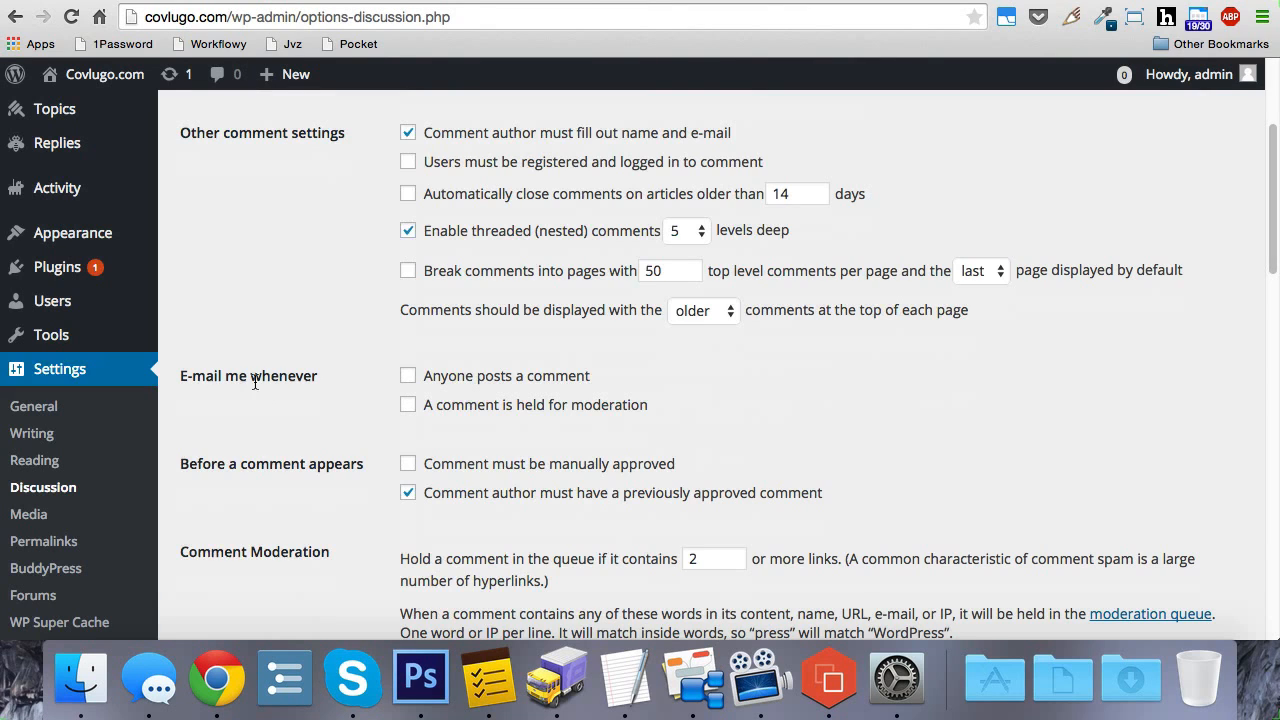
pyautogui.scroll(5, 129, 331)
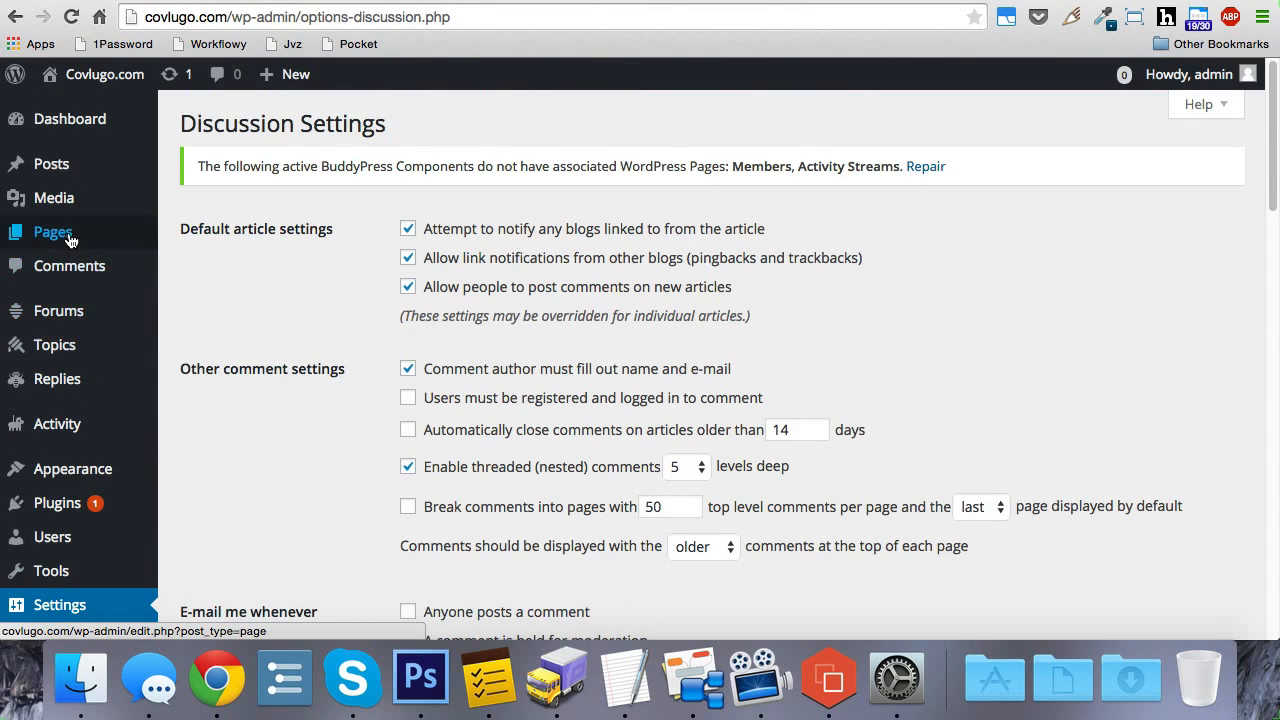
# Step: Open the list of all pages and examine the created legal pages and the custom pages such as Page 1, Cool, WordPress and Plugin
pyautogui.click(70, 238)
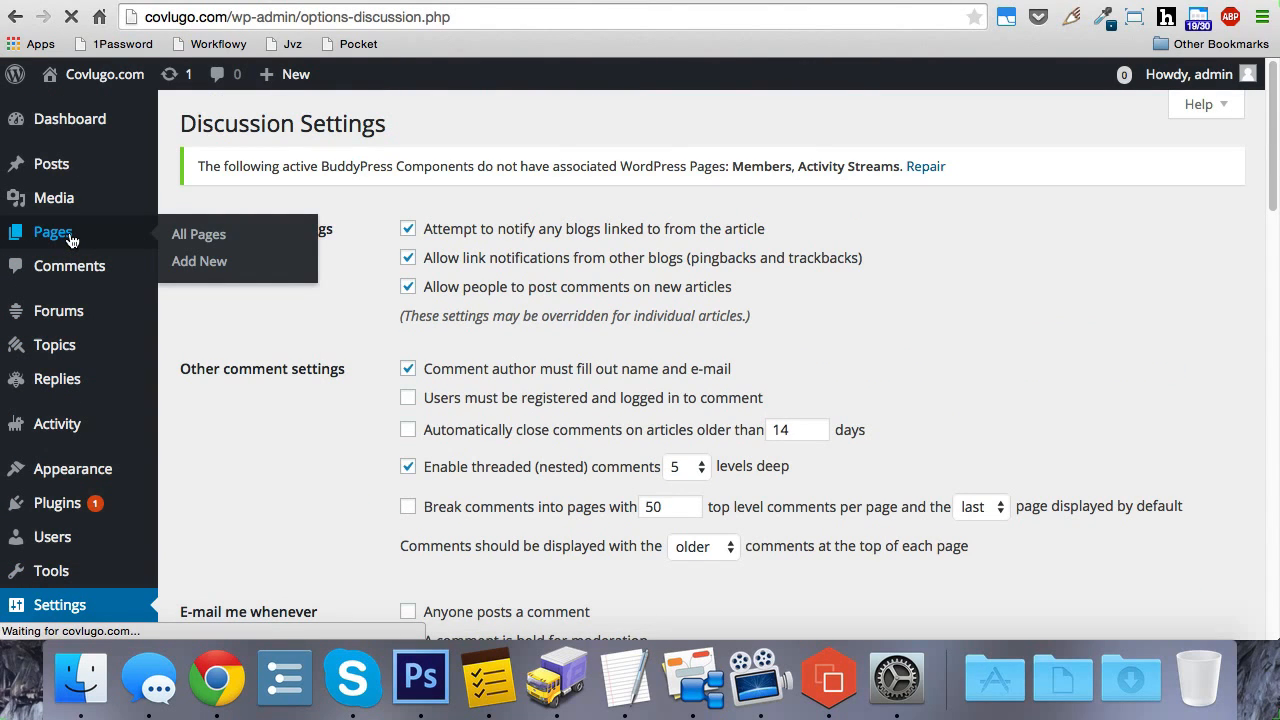
pyautogui.scroll(-1, 204, 257)
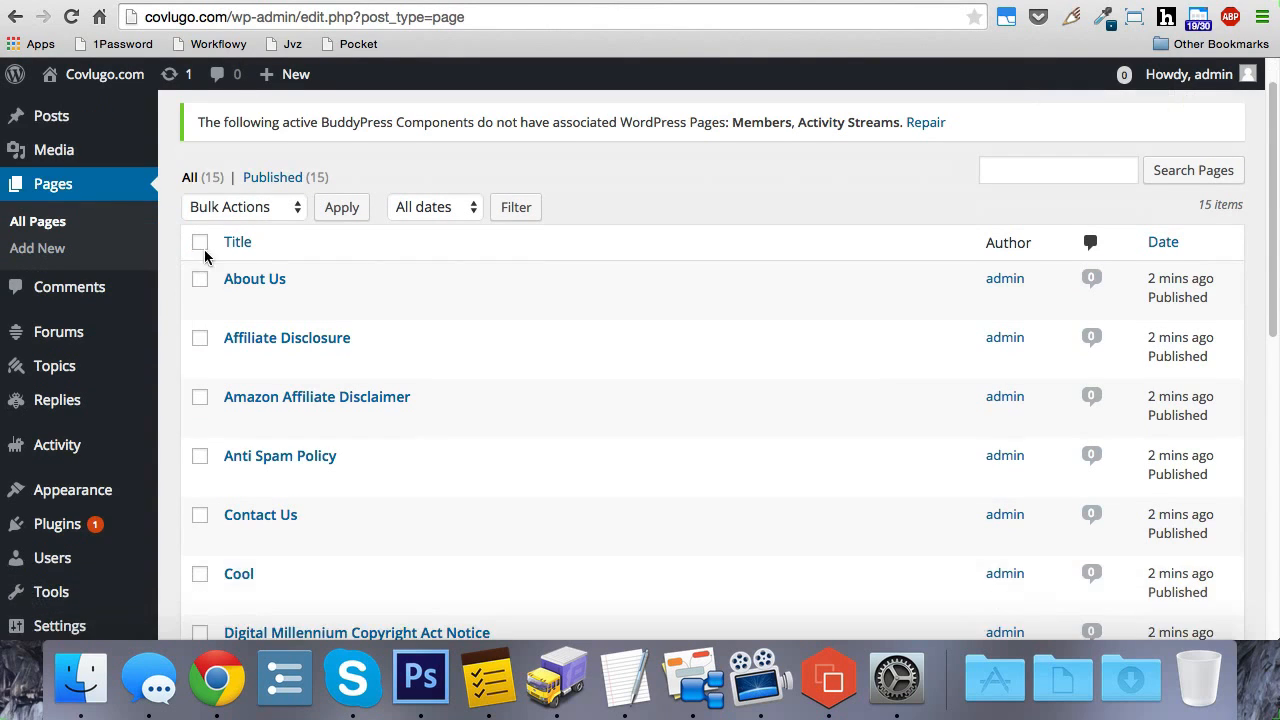
pyautogui.scroll(-8, 204, 257)
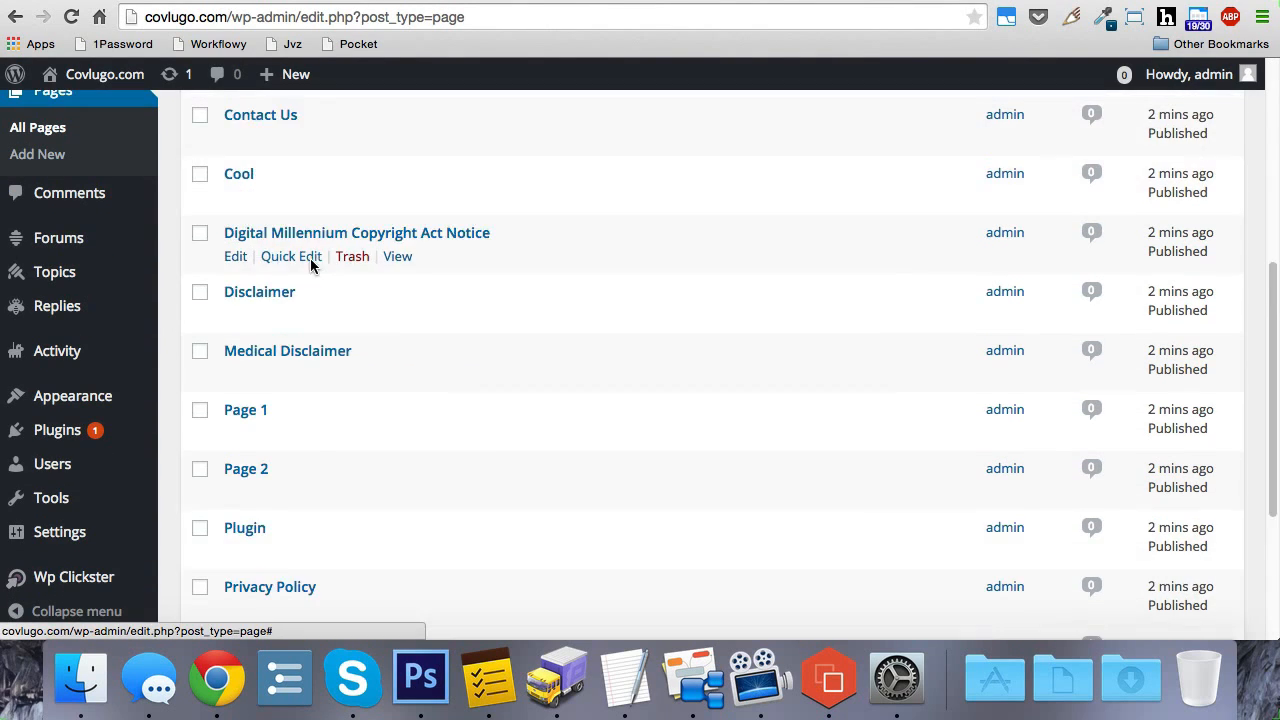
pyautogui.scroll(-4, 310, 262)
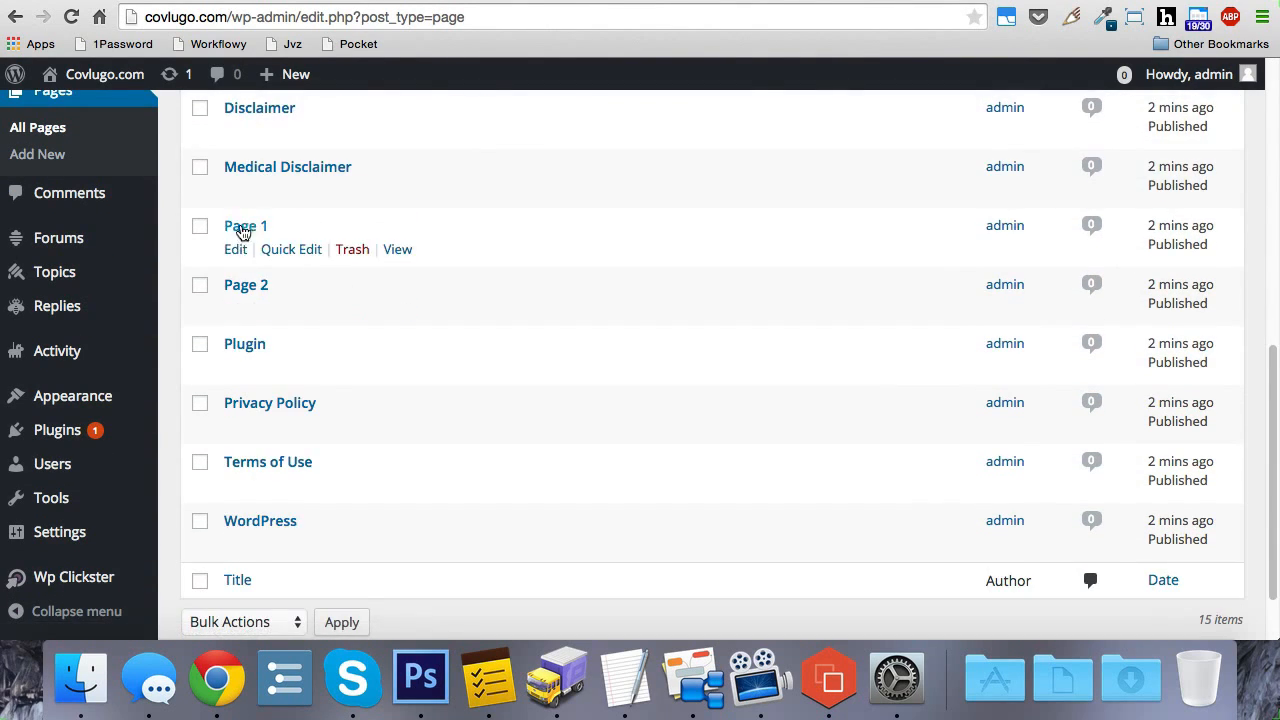
pyautogui.scroll(1, 340, 307)
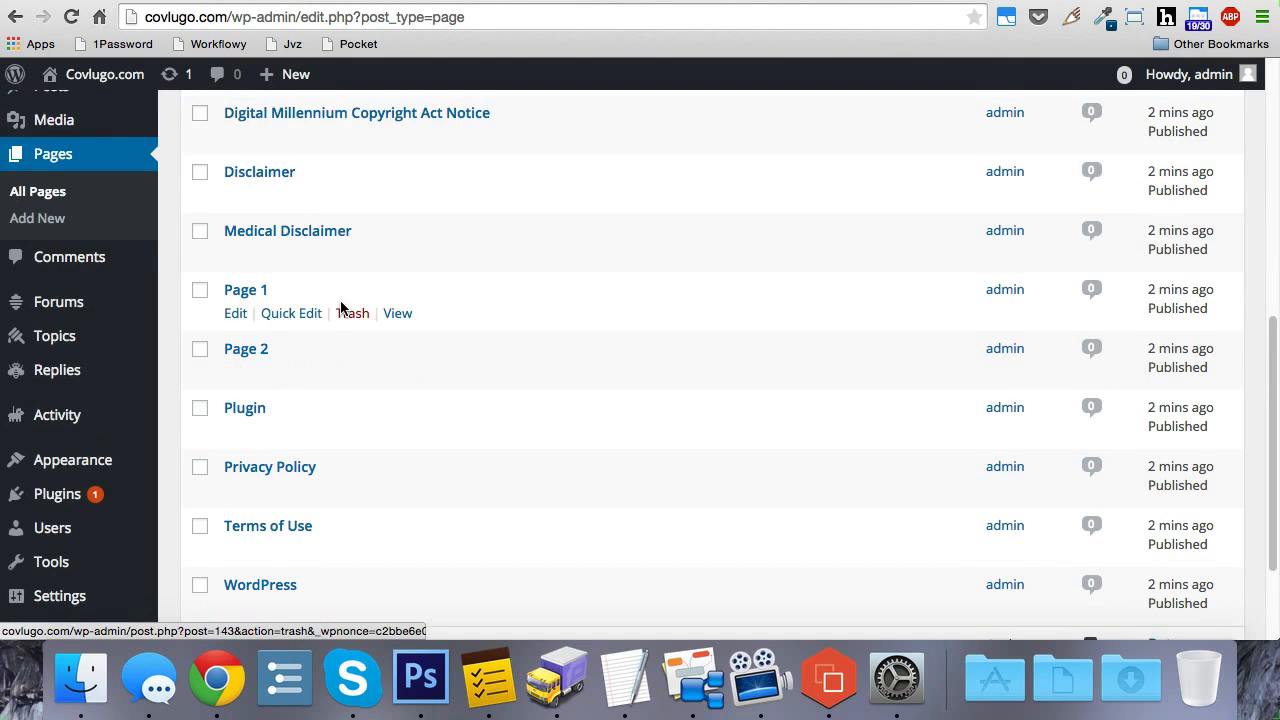
pyautogui.scroll(6, 345, 315)
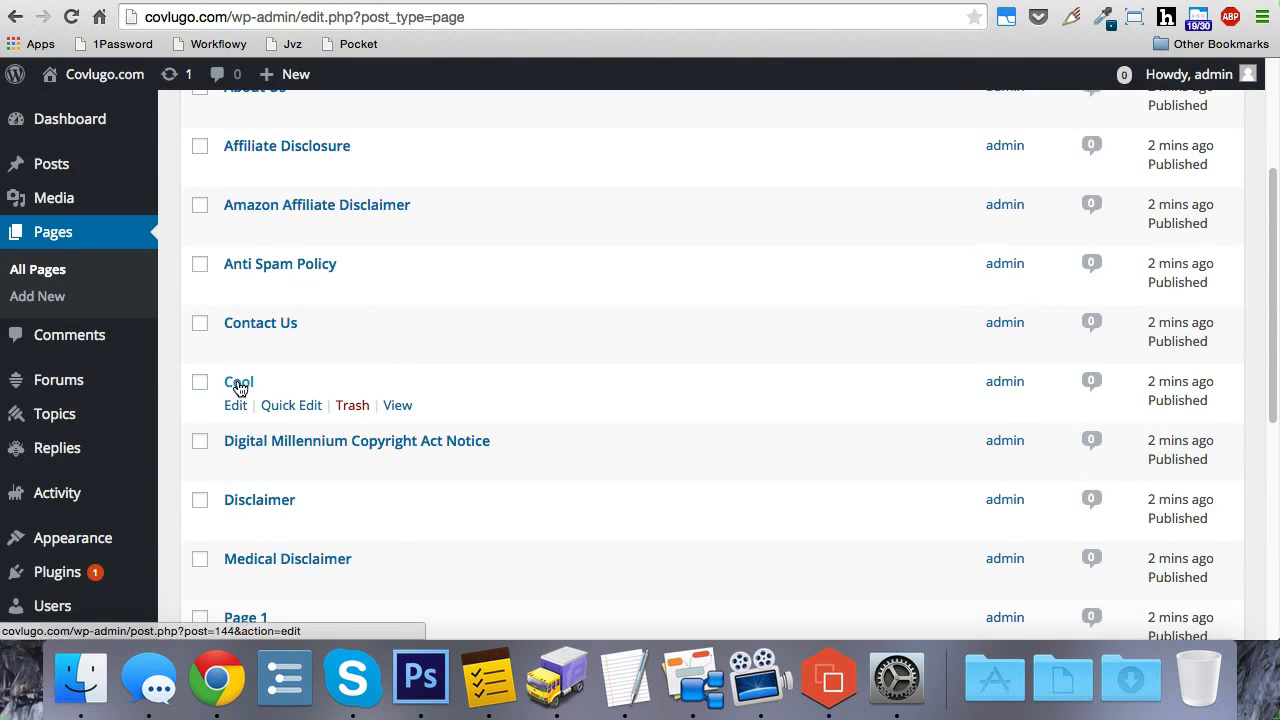
pyautogui.scroll(-7, 240, 388)
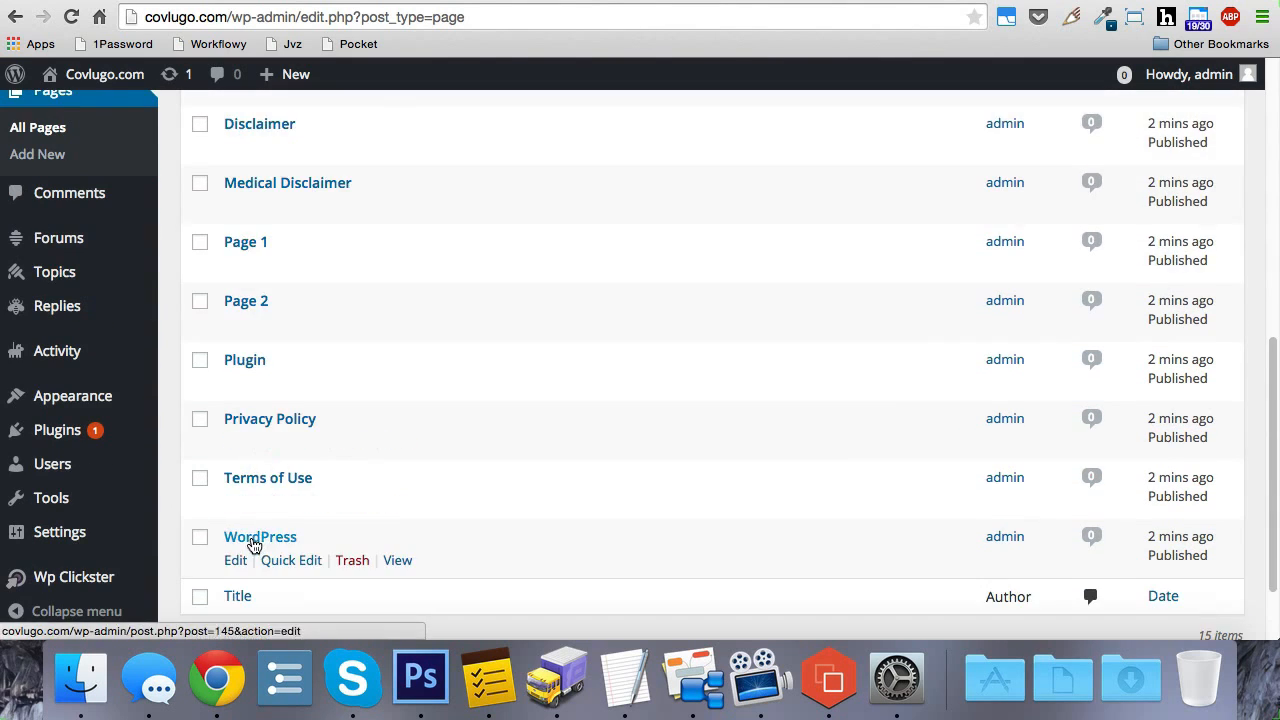
pyautogui.scroll(3, 414, 475)
pyautogui.scroll(-1, 305, 471)
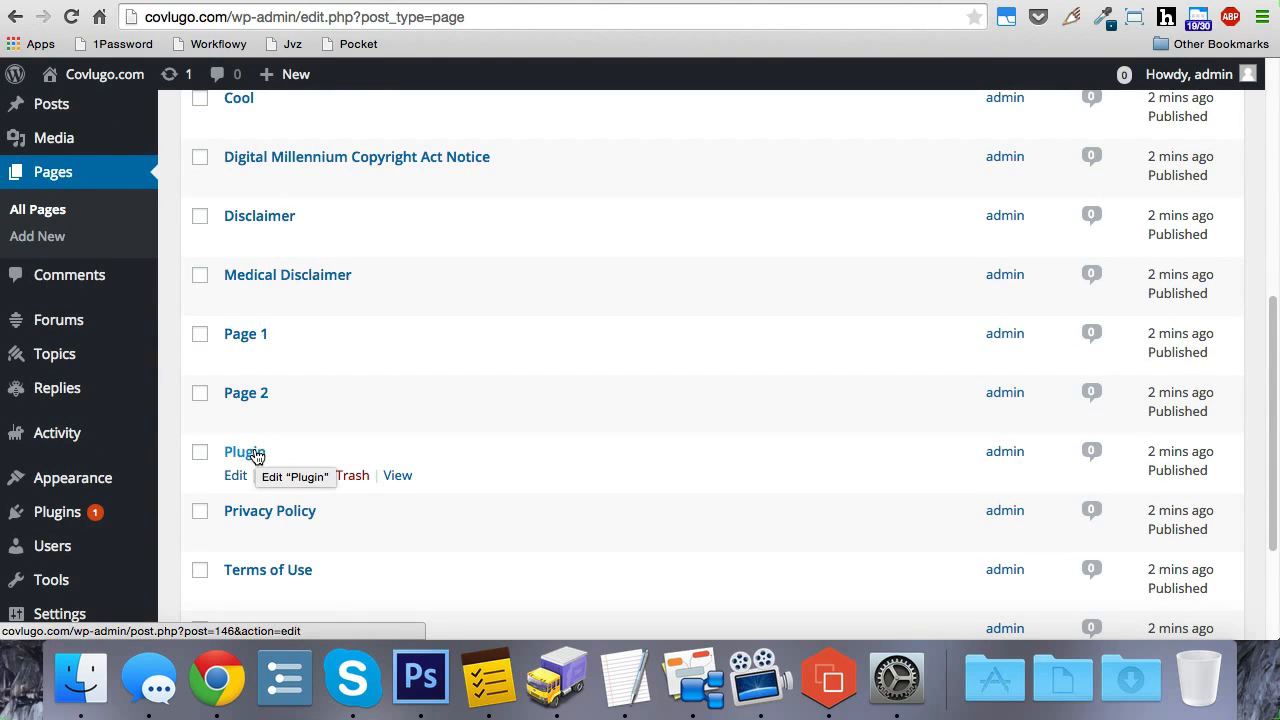
pyautogui.scroll(-2, 290, 440)
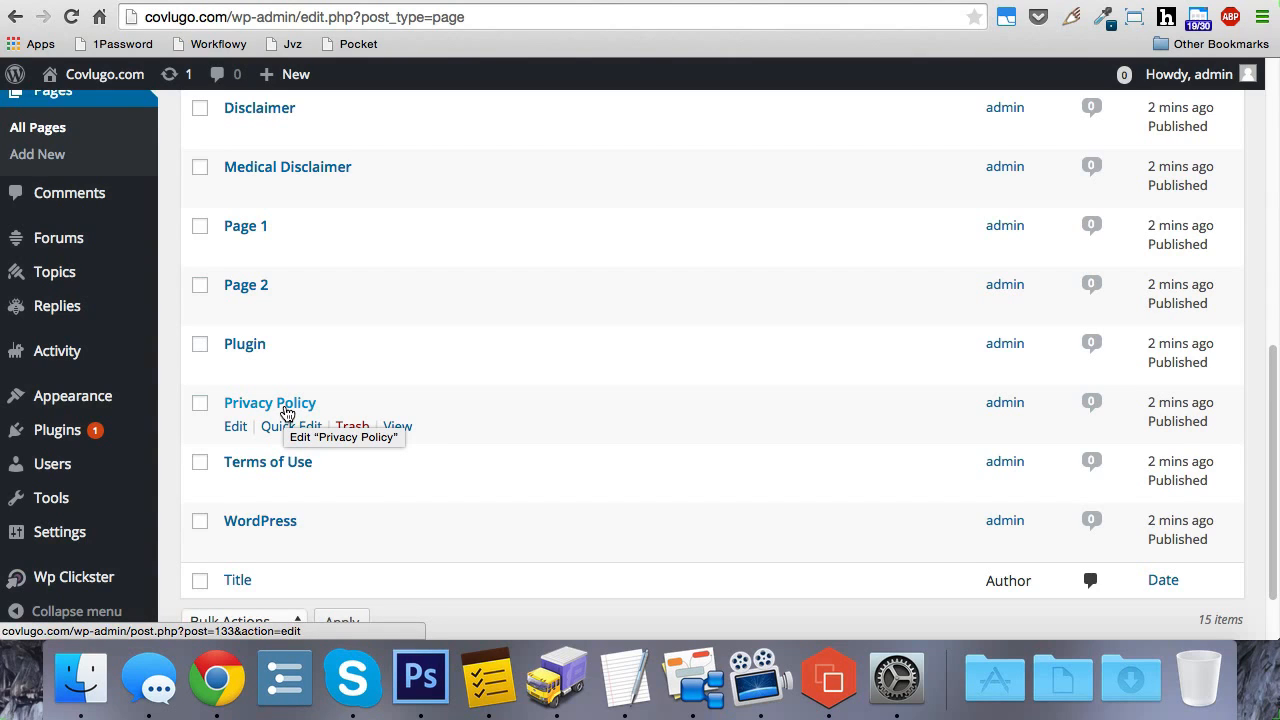
pyautogui.scroll(5, 351, 443)
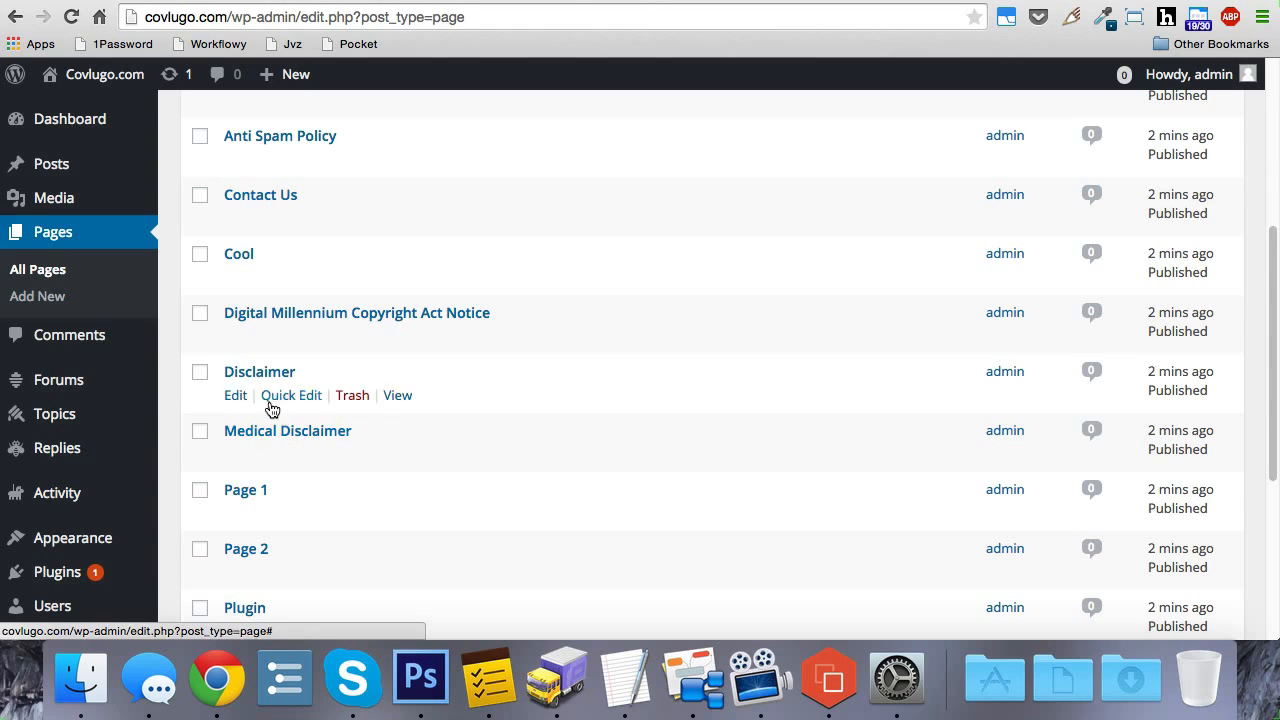
pyautogui.scroll(-1, 300, 420)
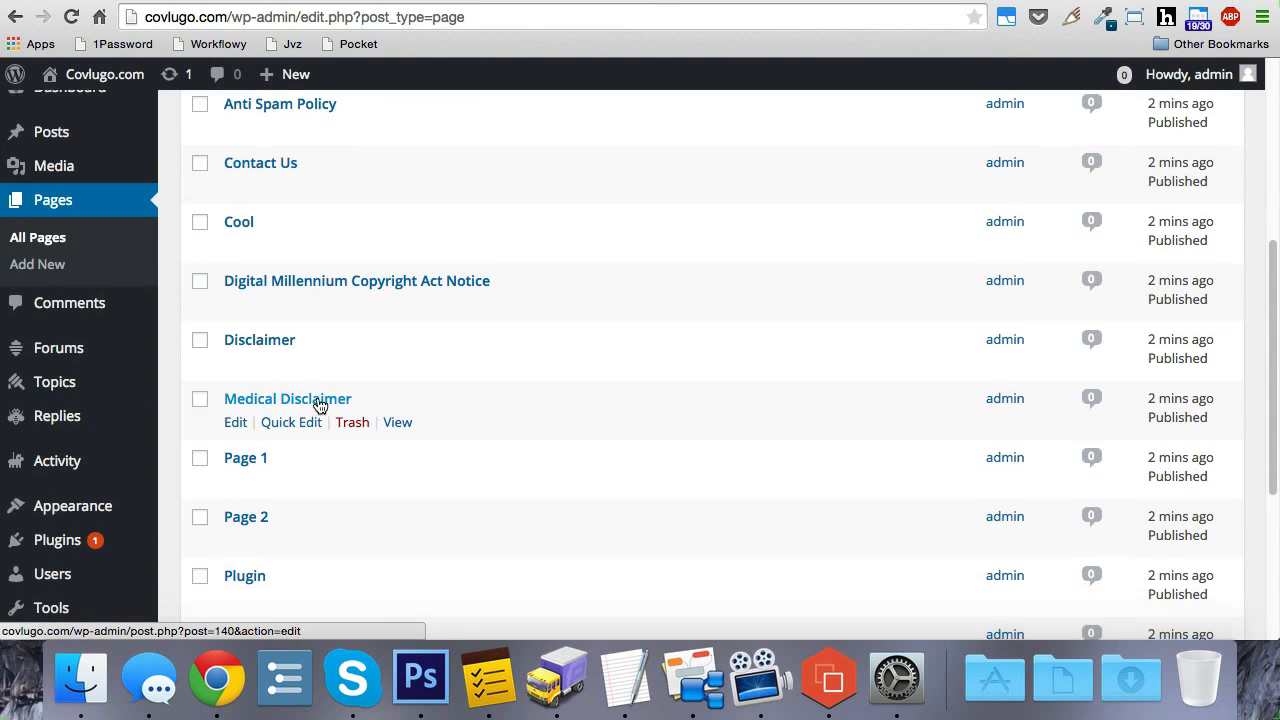
pyautogui.scroll(-4, 318, 408)
# Step: Open the Privacy Policy page for editing, check its generated text for the site's URL, and return to the page list
pyautogui.click(283, 512)
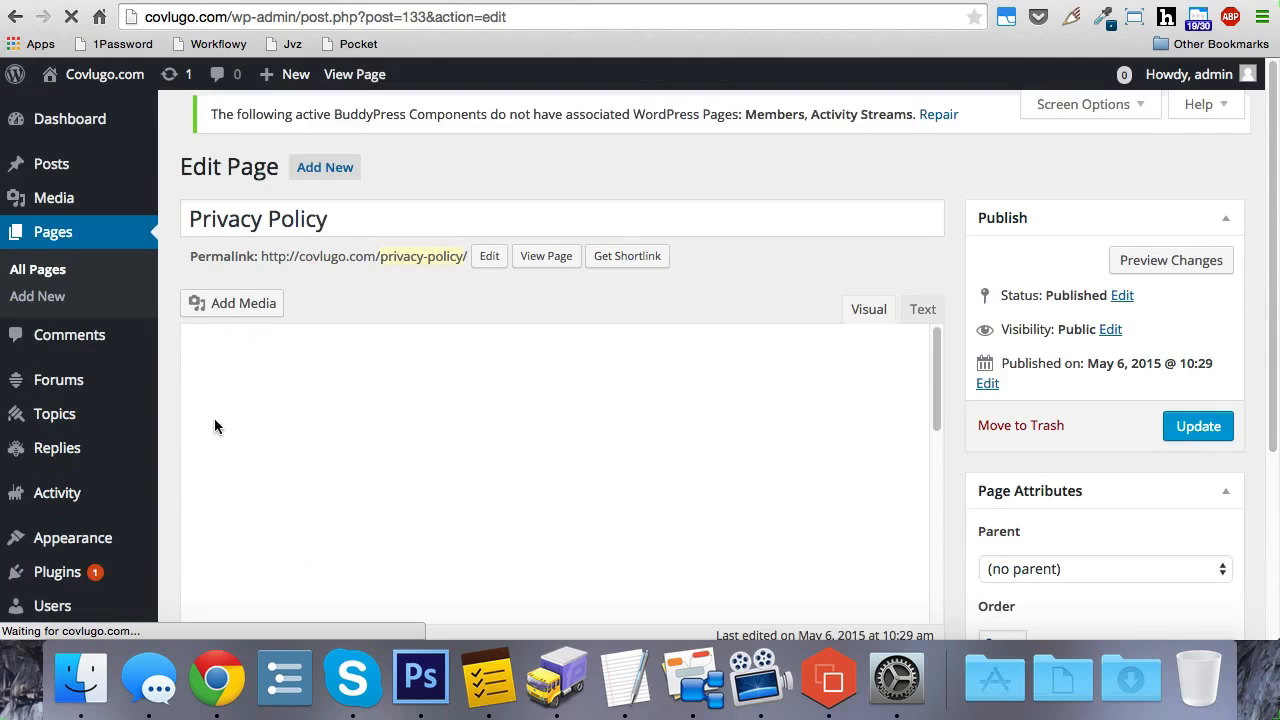
pyautogui.scroll(-5, 170, 340)
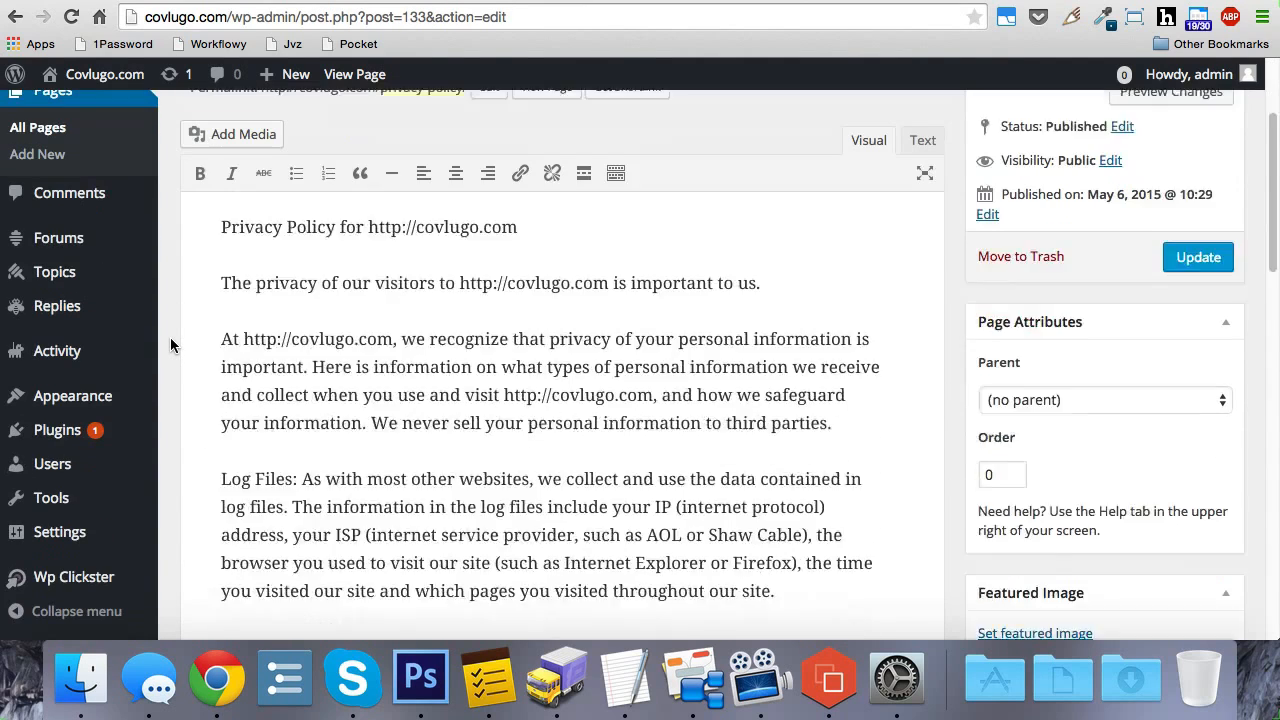
pyautogui.scroll(-6, 171, 340)
pyautogui.scroll(10, 171, 340)
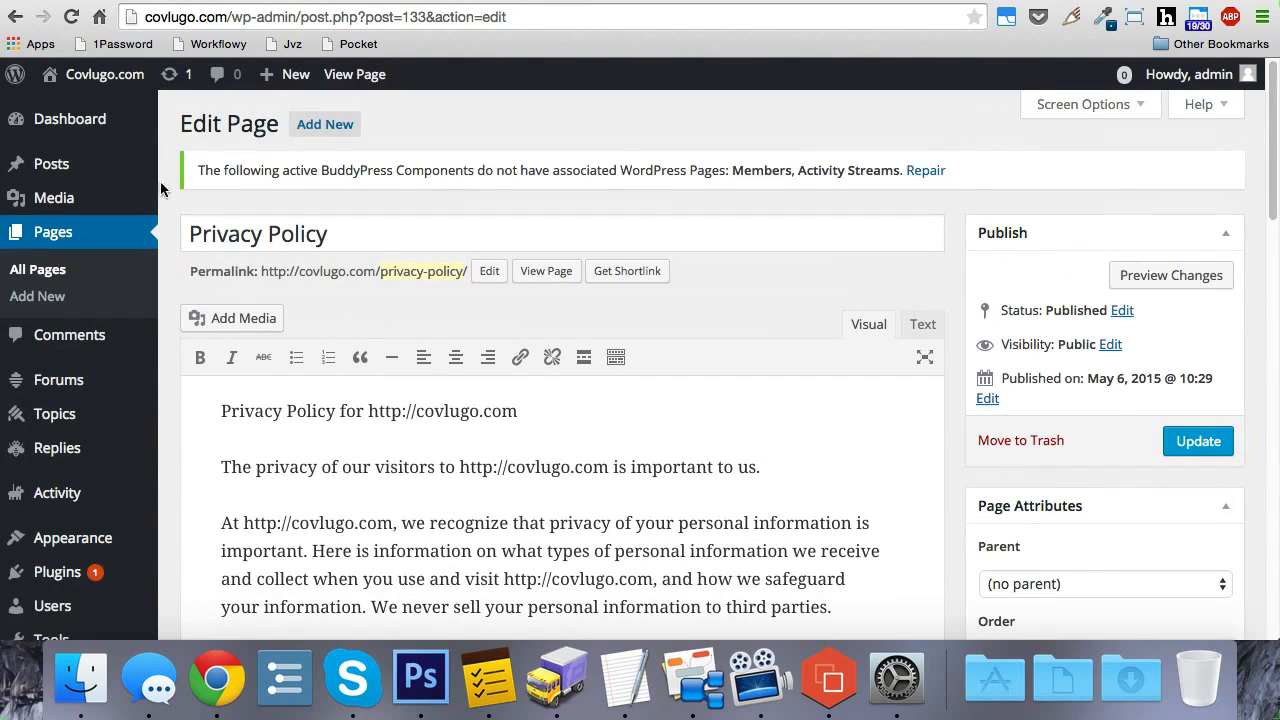
pyautogui.click(15, 17)
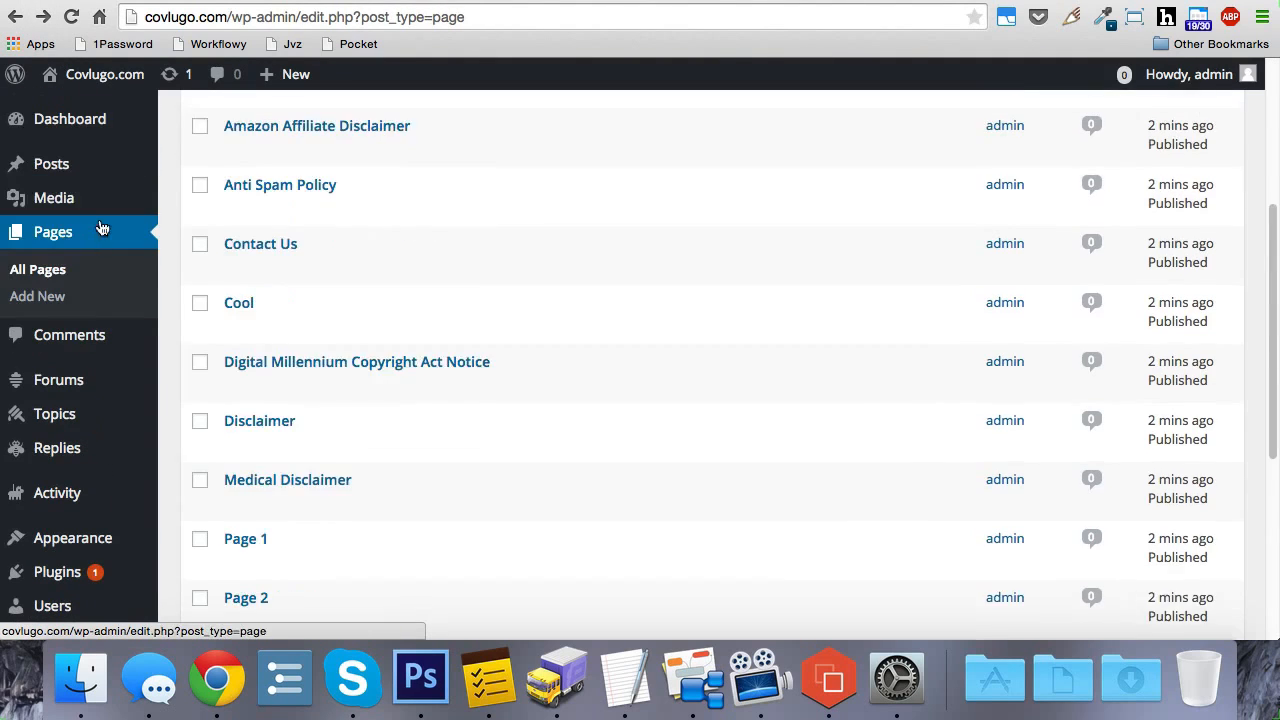
# Step: Open the site's posts list and comments list to check whether any entries remain after the cleanup
pyautogui.scroll(2, 90, 215)
pyautogui.click(58, 165)
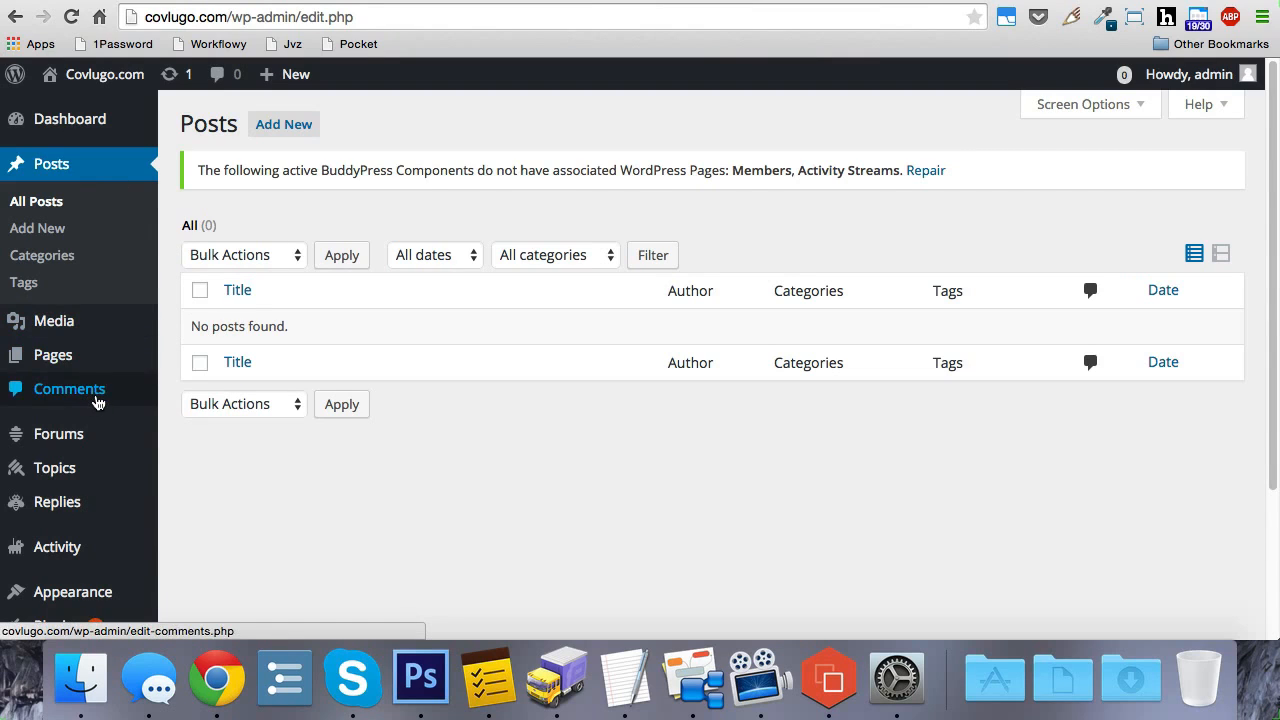
pyautogui.click(97, 400)
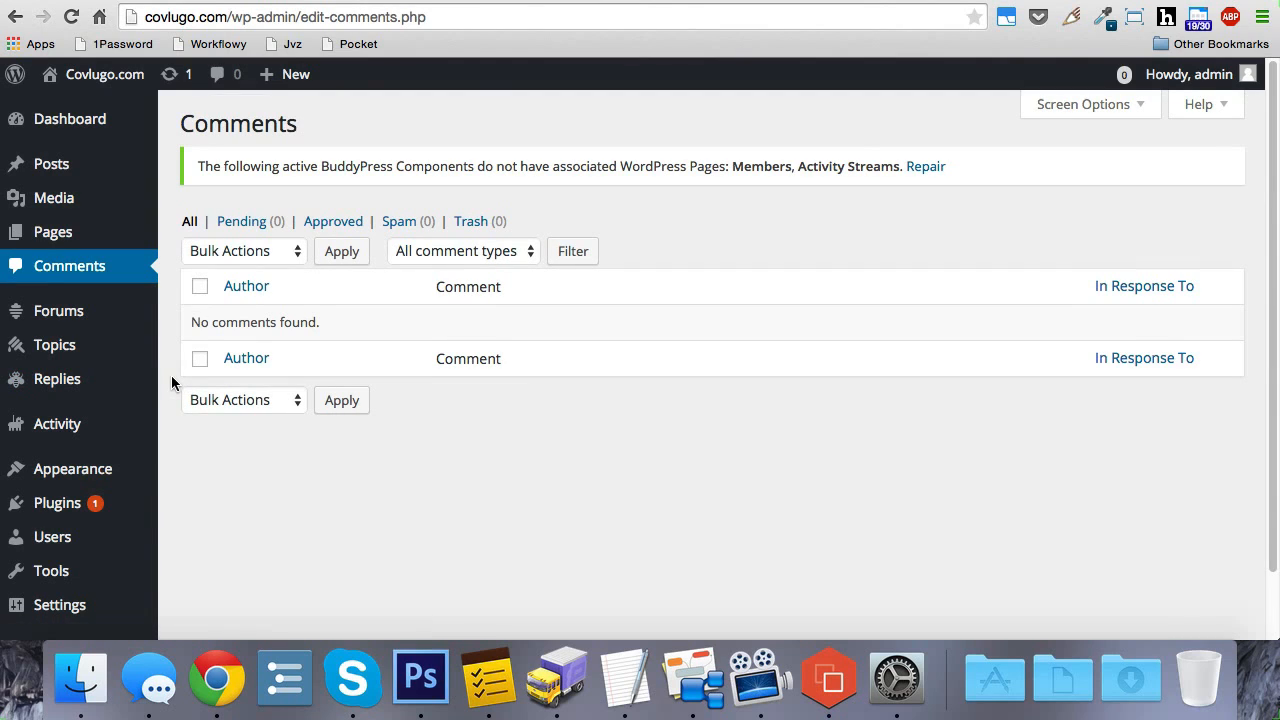
pyautogui.scroll(-3, 172, 383)
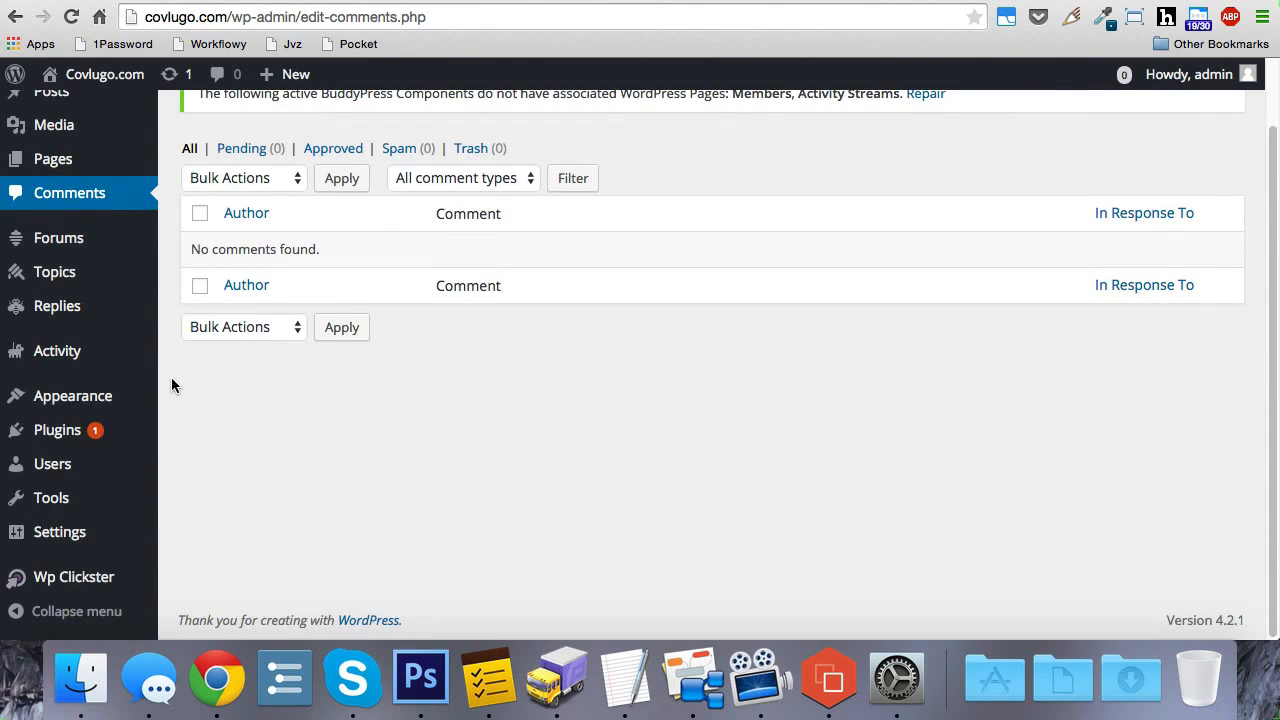
# Step: Reopen the WP Clickster page and look over its deletion, permalink, notification and page creation options and the warning
pyautogui.click(90, 574)
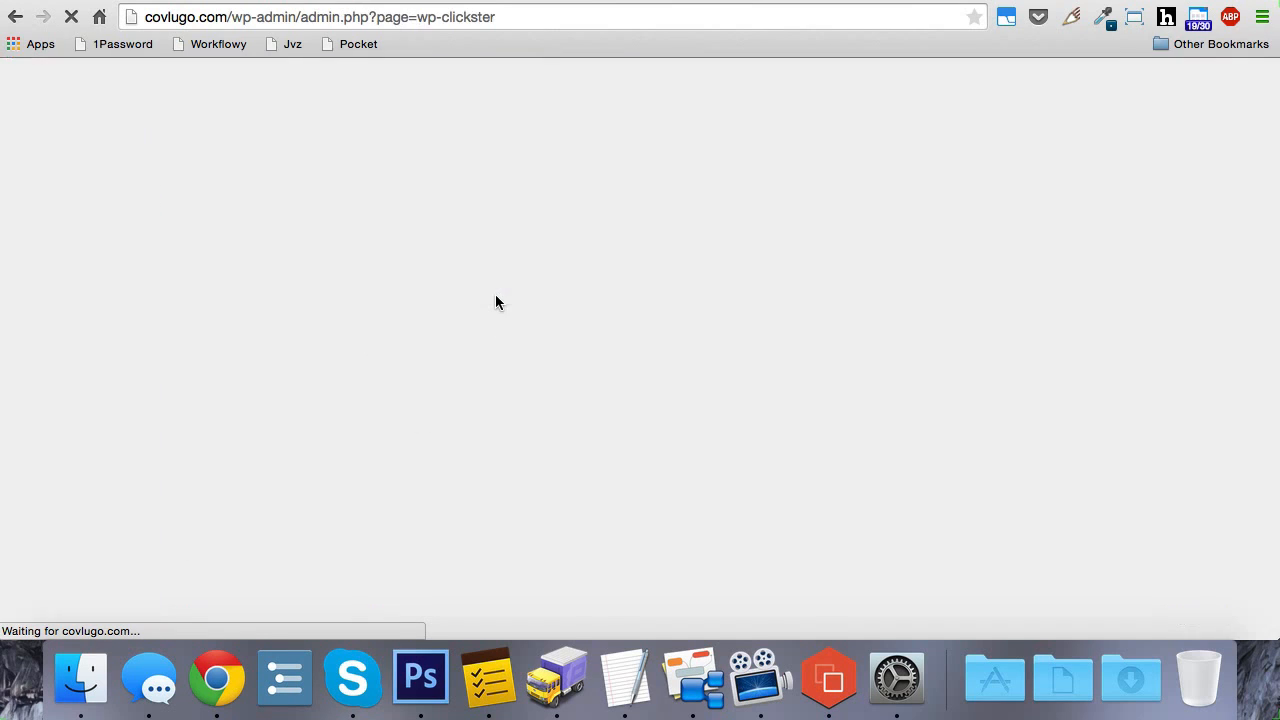
pyautogui.scroll(-3, 578, 425)
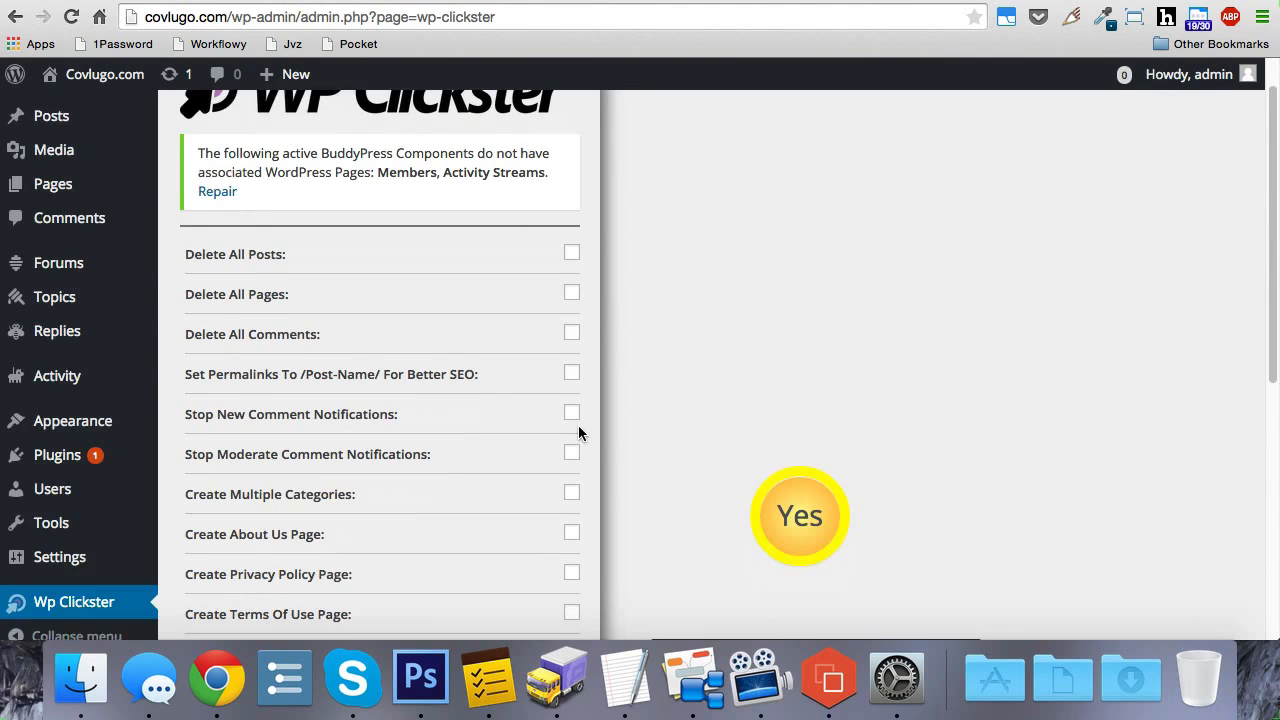
pyautogui.scroll(-1, 580, 432)
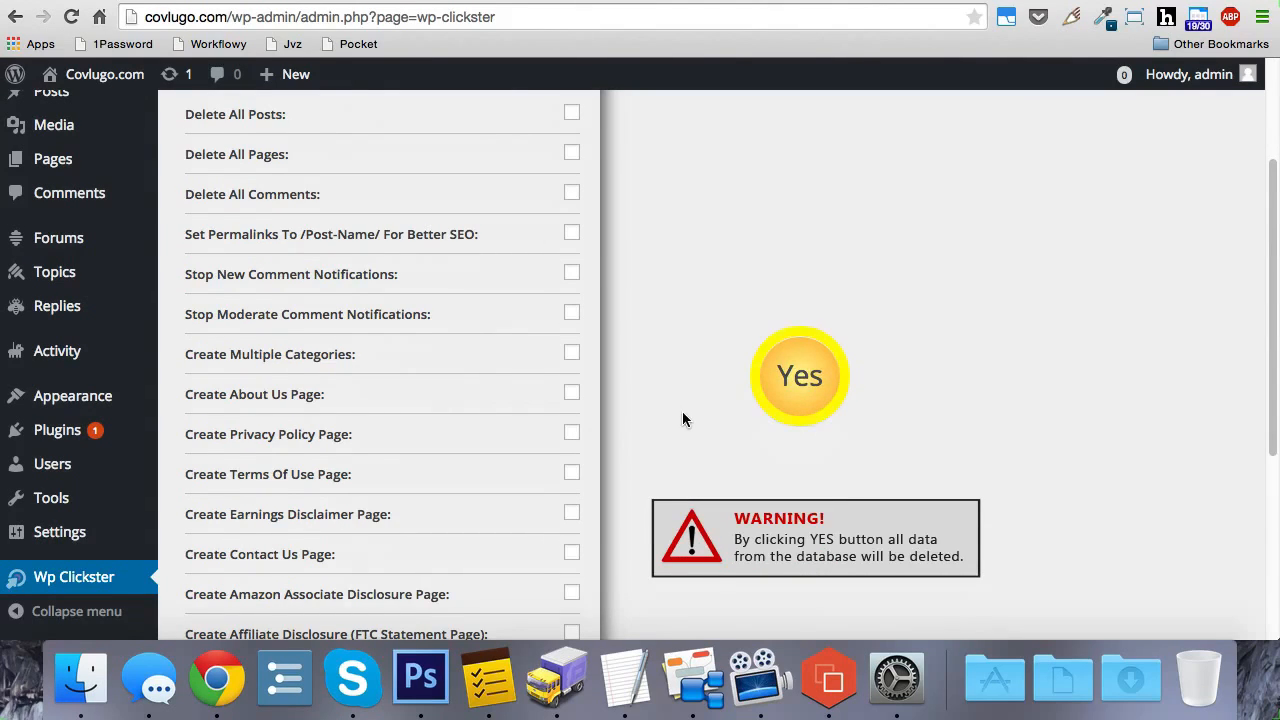
pyautogui.scroll(4, 685, 406)
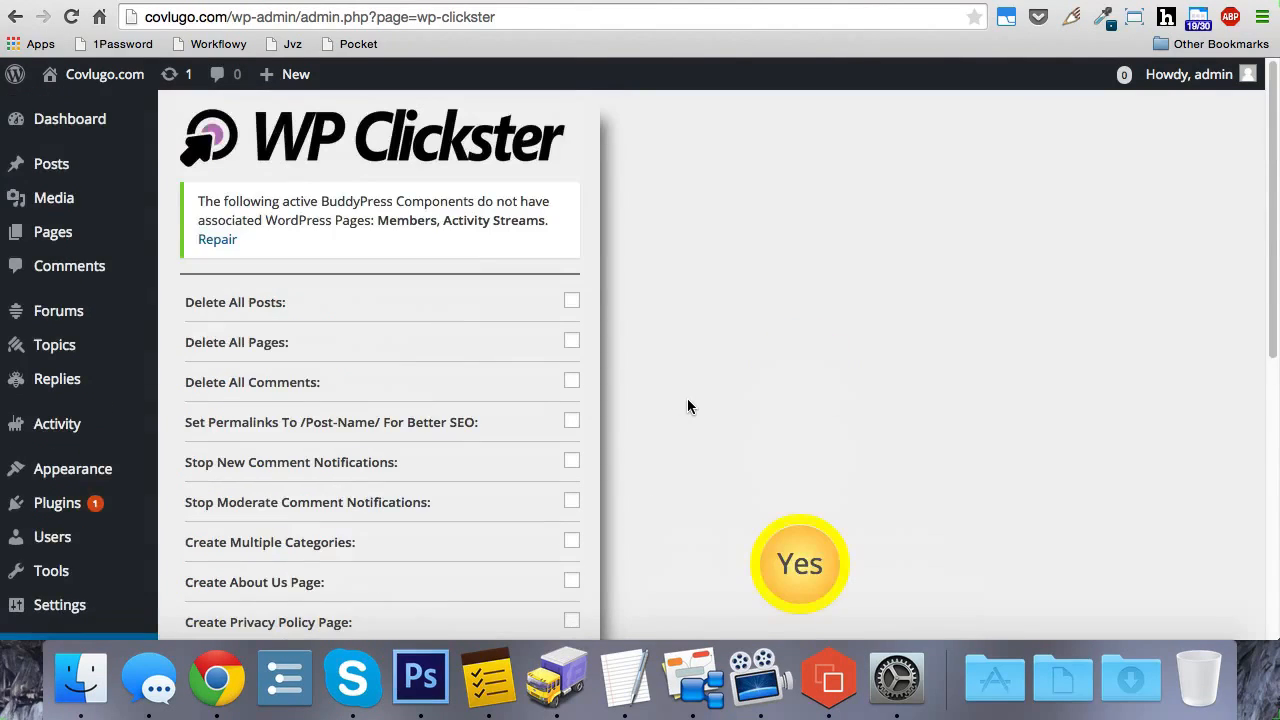